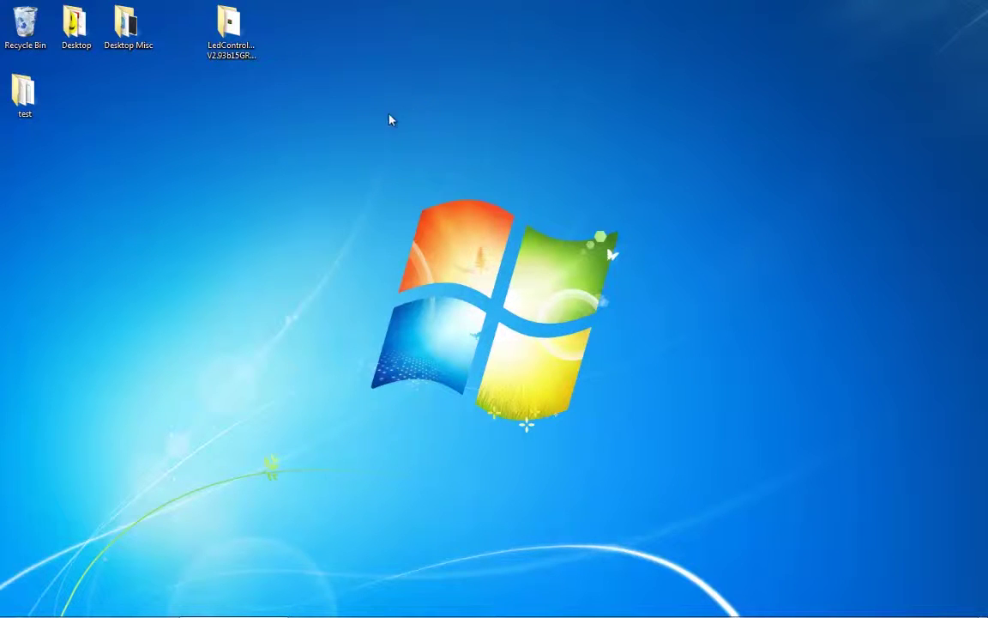
# - Open the LedControlSystem V2.93b15GREEN folder and run StartLed as administrator
pyautogui.doubleClick(232, 38)
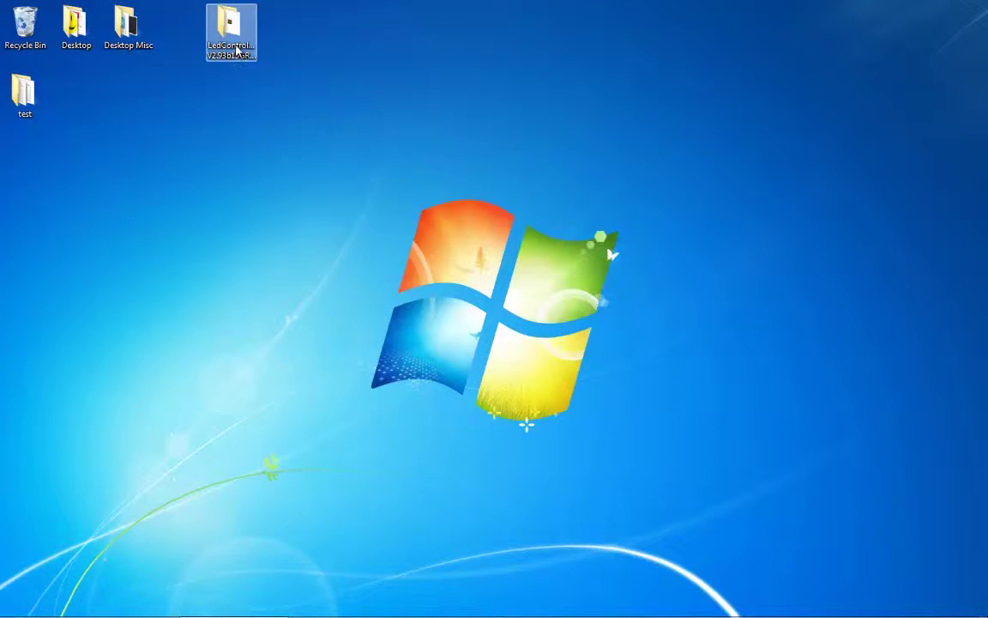
pyautogui.rightClick(506, 209)
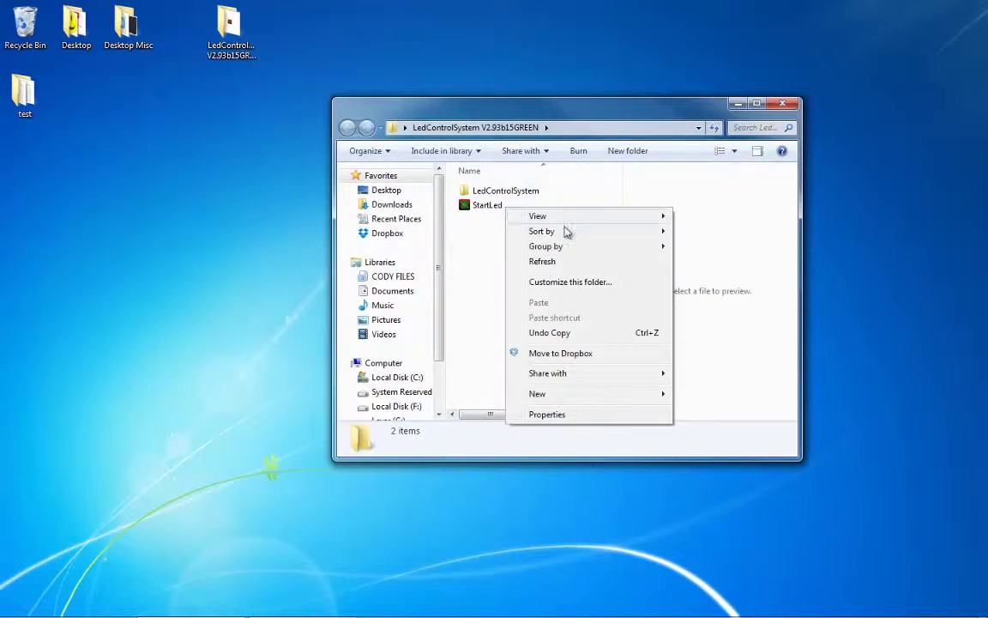
pyautogui.rightClick(495, 206)
pyautogui.click(558, 242)
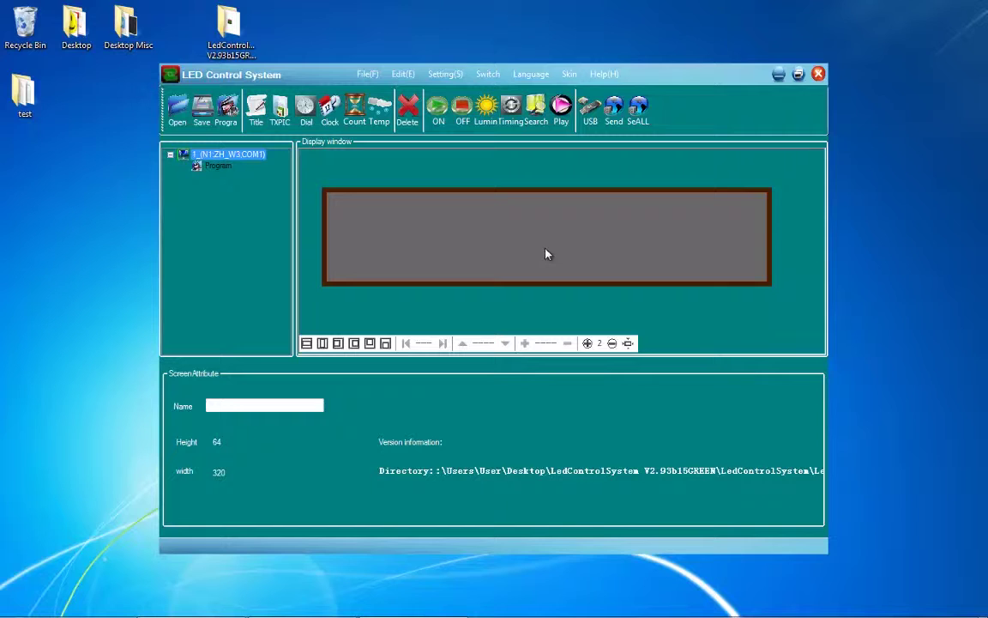
# - Switch the interface language to English and open Setting Screen, entering the setup password
pyautogui.click(536, 75)
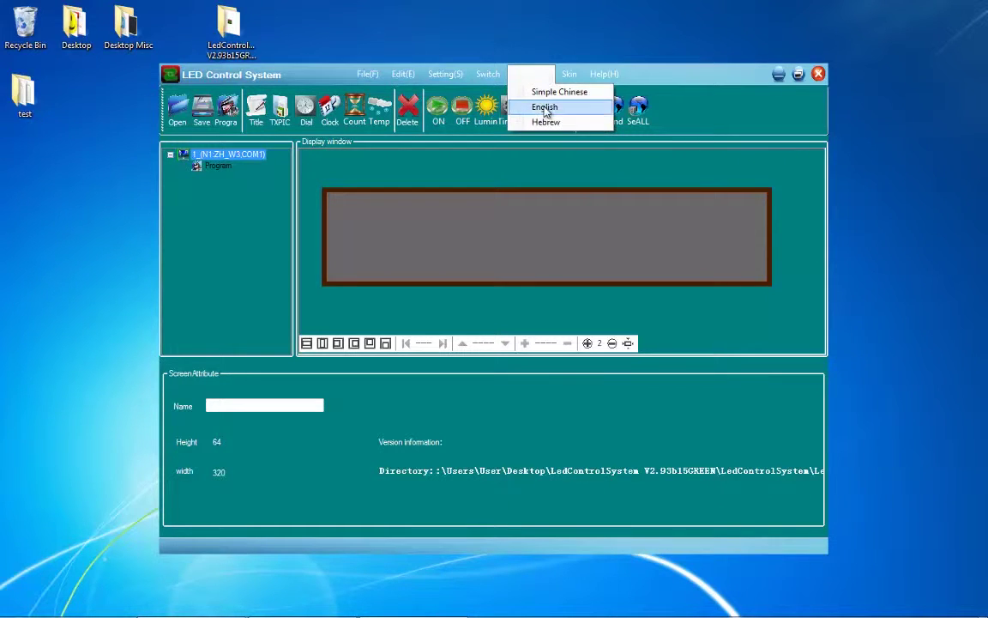
pyautogui.click(545, 108)
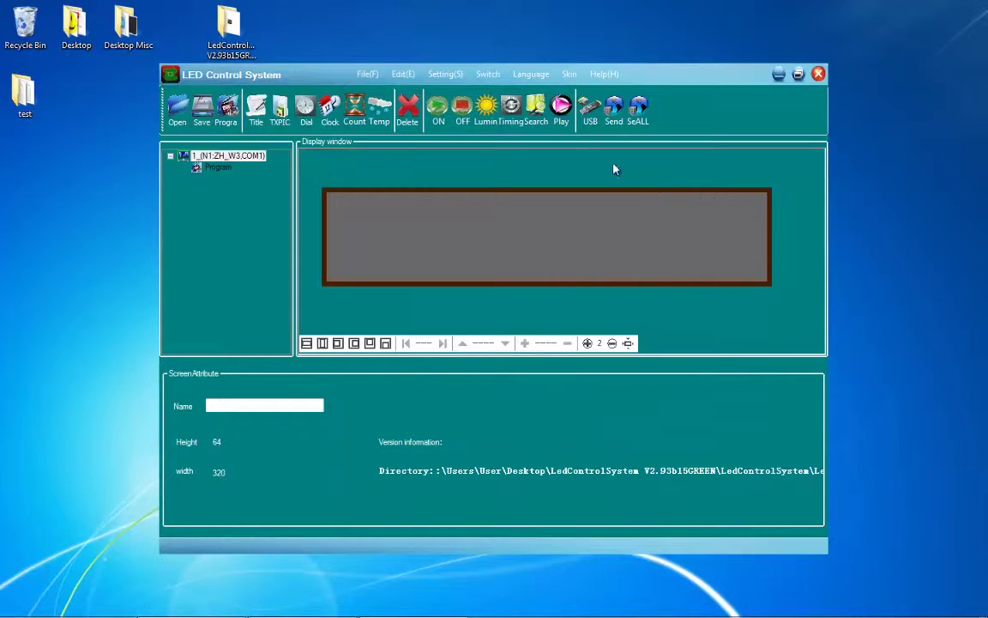
pyautogui.click(445, 76)
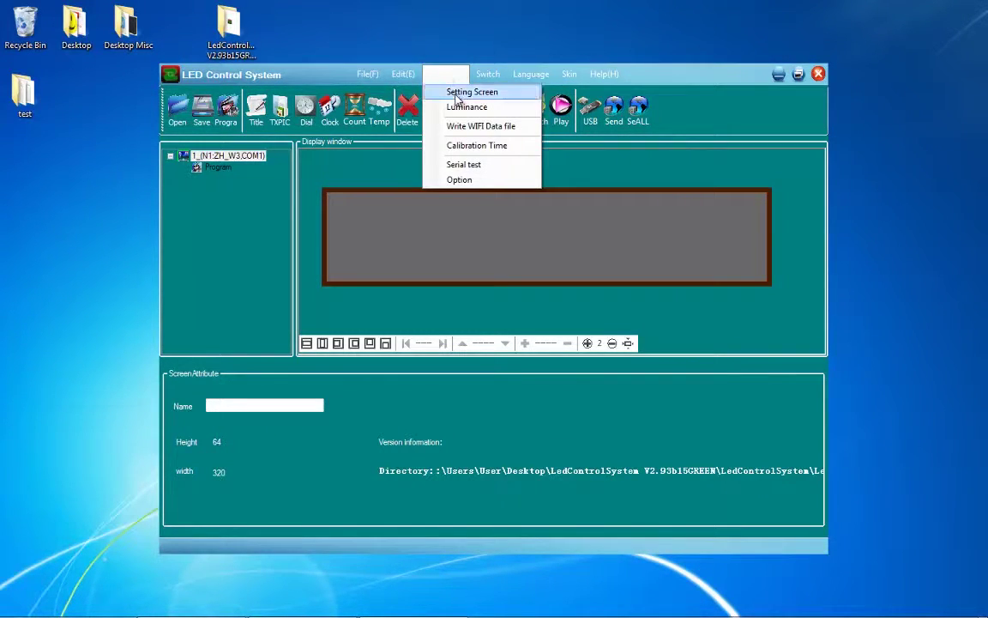
pyautogui.click(456, 95)
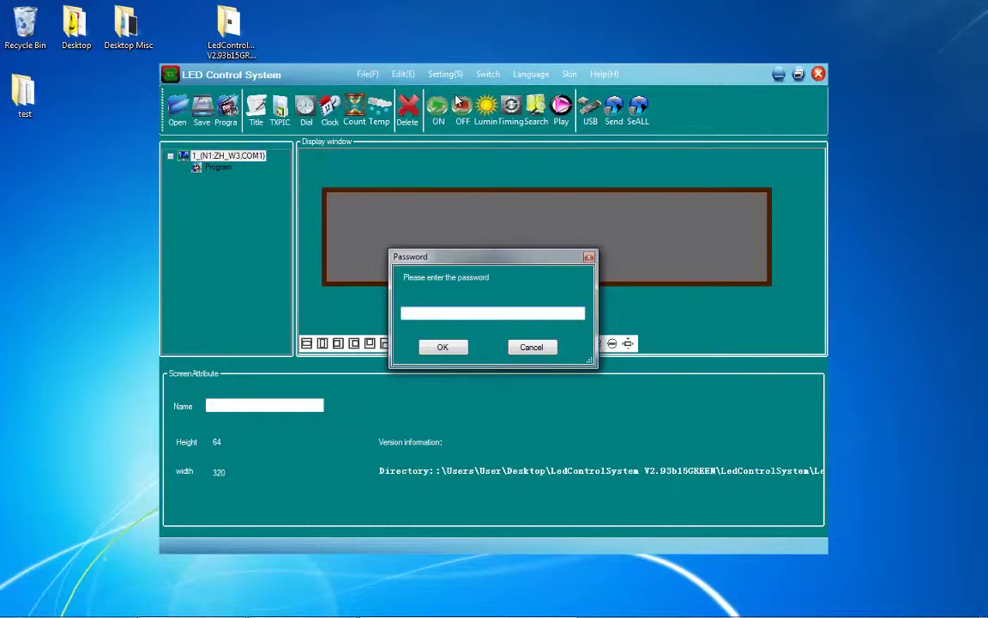
pyautogui.write('888')
pyautogui.press('Return')
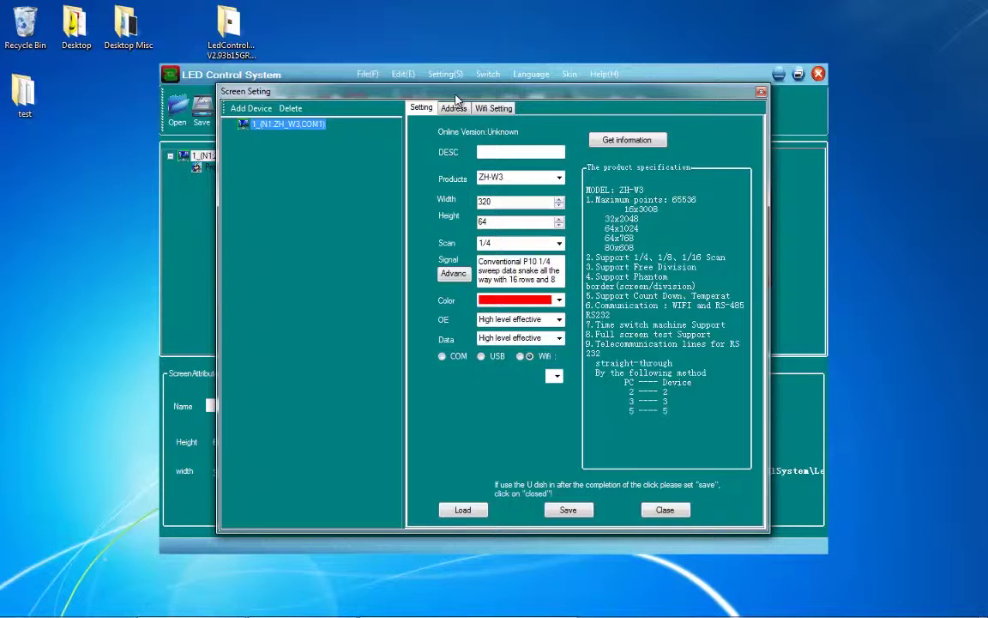
# - Close the Screen Setting dialog, showing the ZH-W3 320×64 device
pyautogui.click(684, 512)
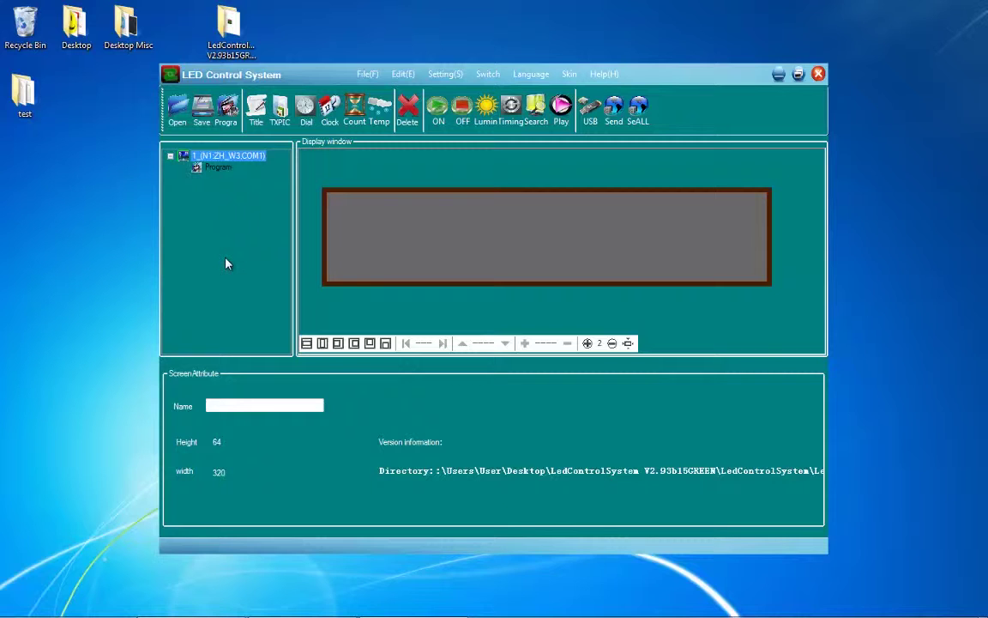
# - Add a Subtitle area under Program and stretch it to the full 320×64 display
pyautogui.click(255, 122)
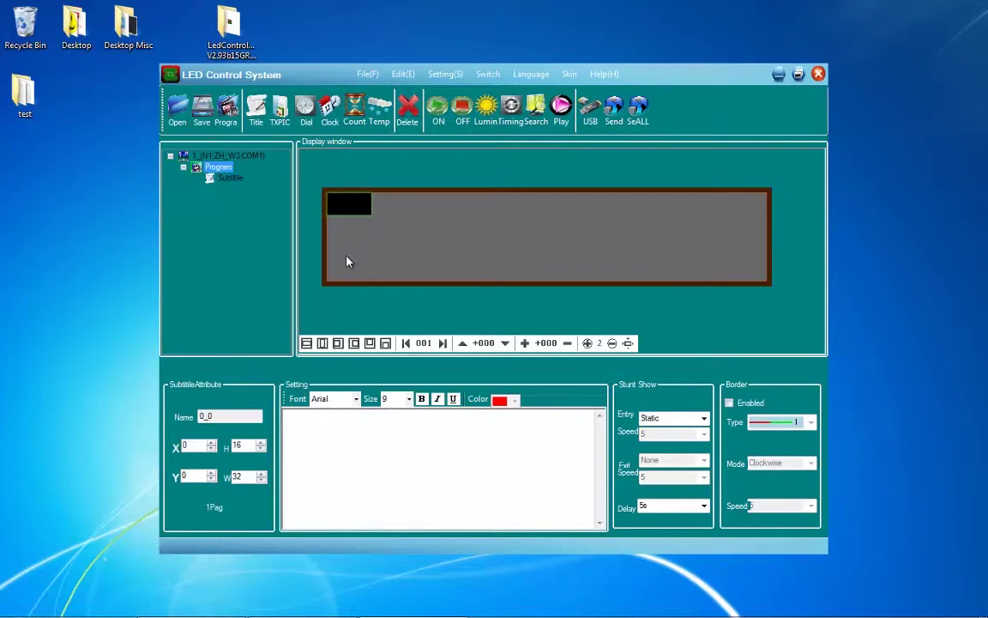
pyautogui.click(377, 442)
pyautogui.click(368, 215)
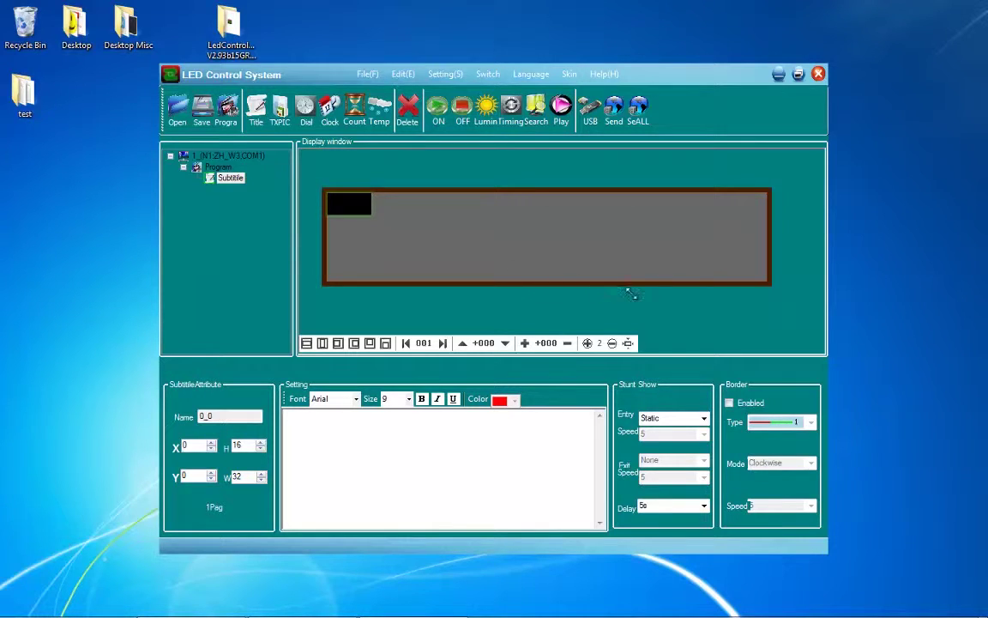
pyautogui.moveTo(776, 291); pyautogui.dragTo(783, 283)
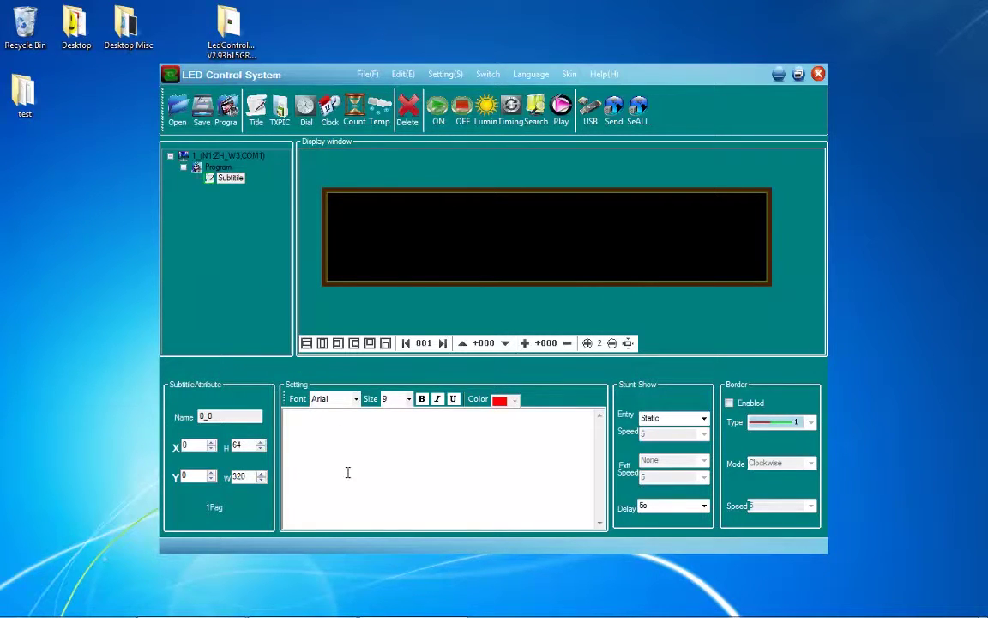
# - Enter the subtitle text TEST and make it bold, italic and underlined
pyautogui.click(304, 421)
pyautogui.write('TEST')
pyautogui.click(394, 400)
pyautogui.click(421, 399)
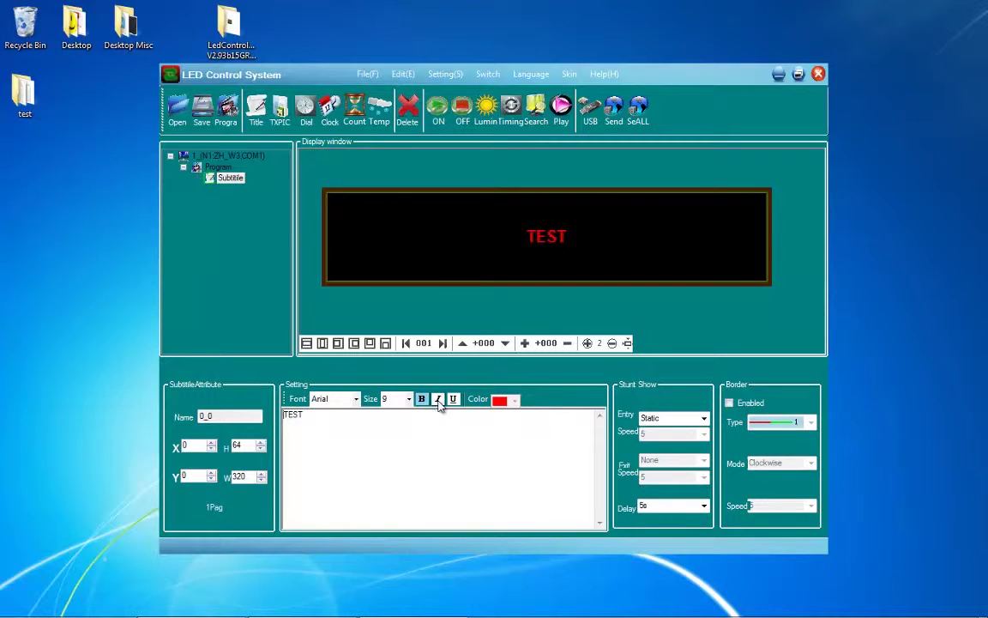
pyautogui.click(437, 399)
pyautogui.click(454, 399)
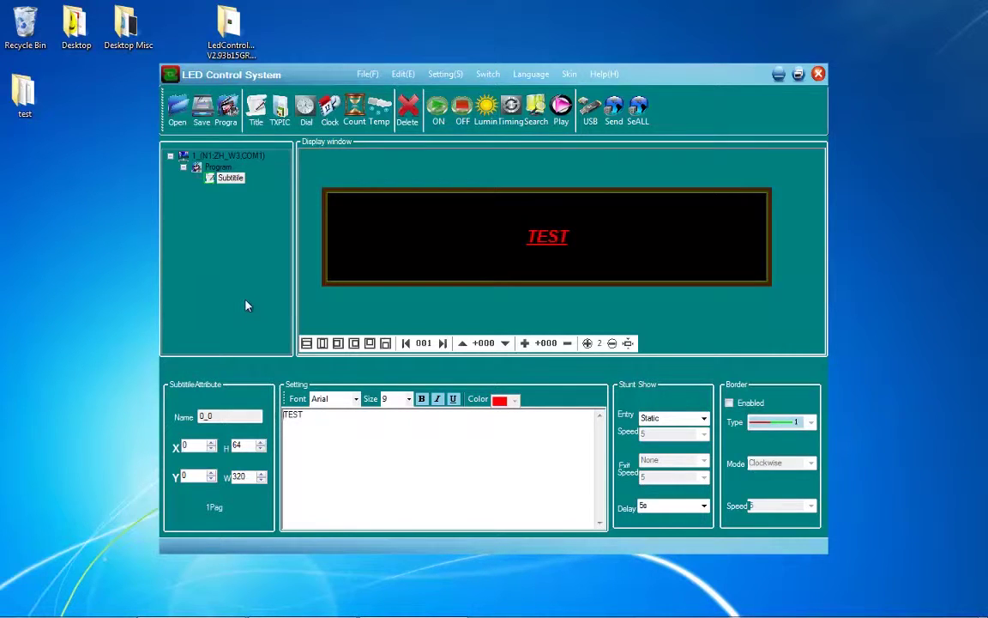
# - Add a second program with a full-display subtitle reading TEST2
pyautogui.click(228, 112)
pyautogui.click(268, 117)
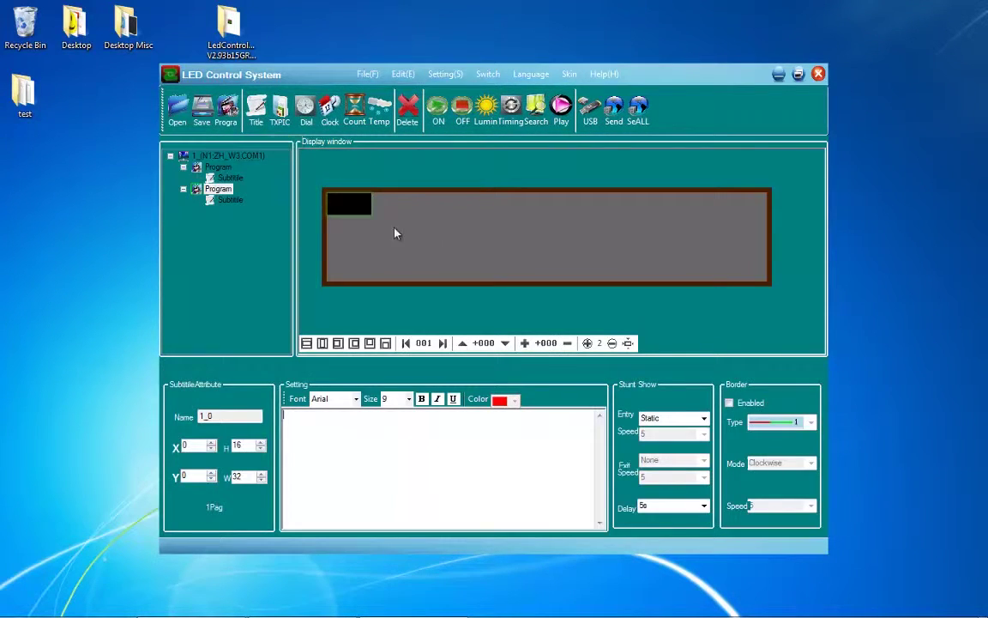
pyautogui.moveTo(371, 211); pyautogui.dragTo(787, 324)
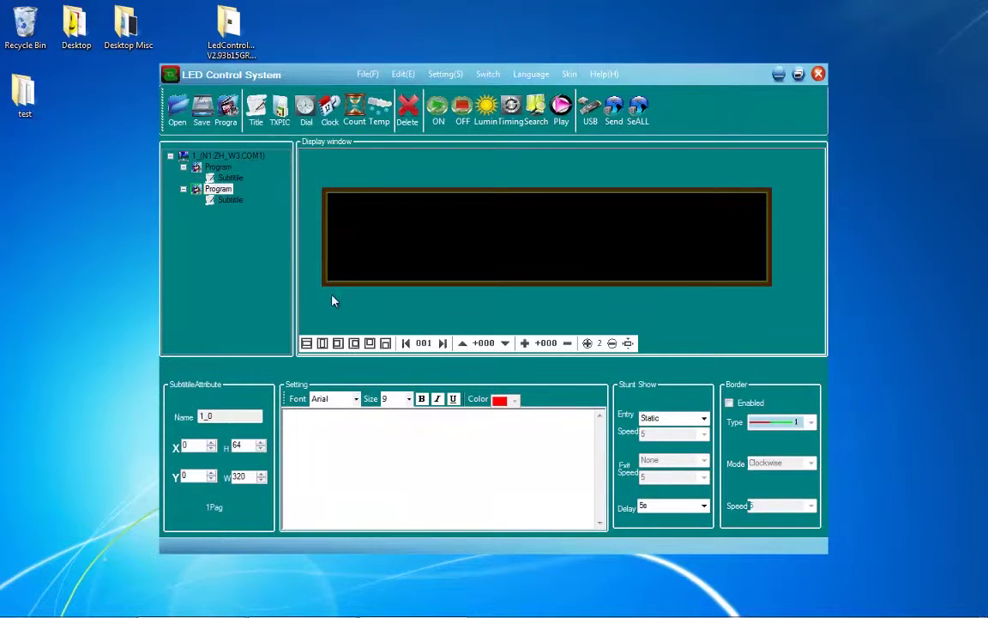
pyautogui.click(402, 447)
pyautogui.write('TEST2')
# - Go back to the first program's settings
pyautogui.click(240, 241)
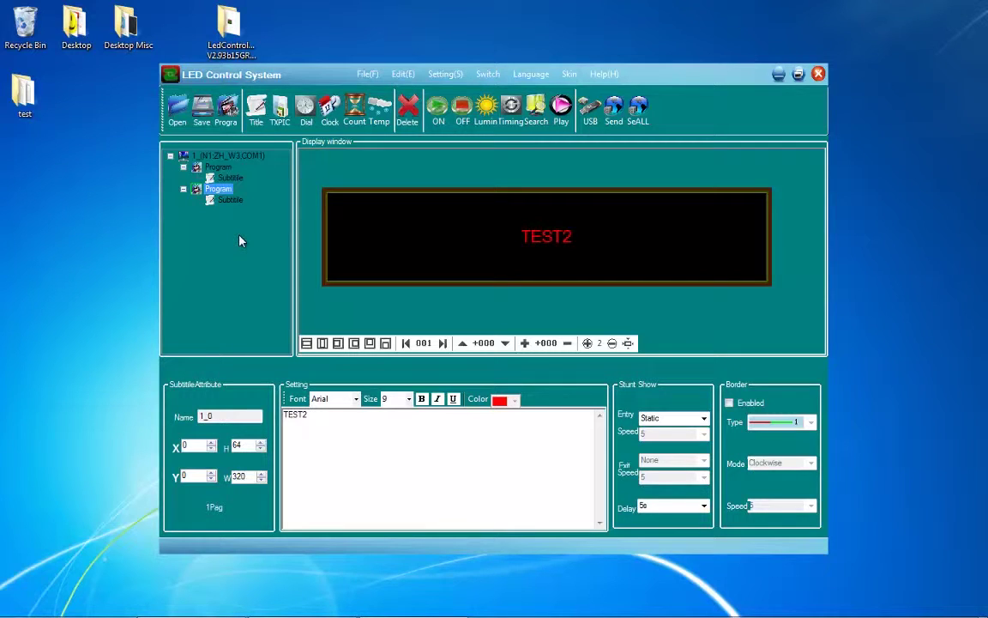
pyautogui.click(228, 177)
pyautogui.click(217, 167)
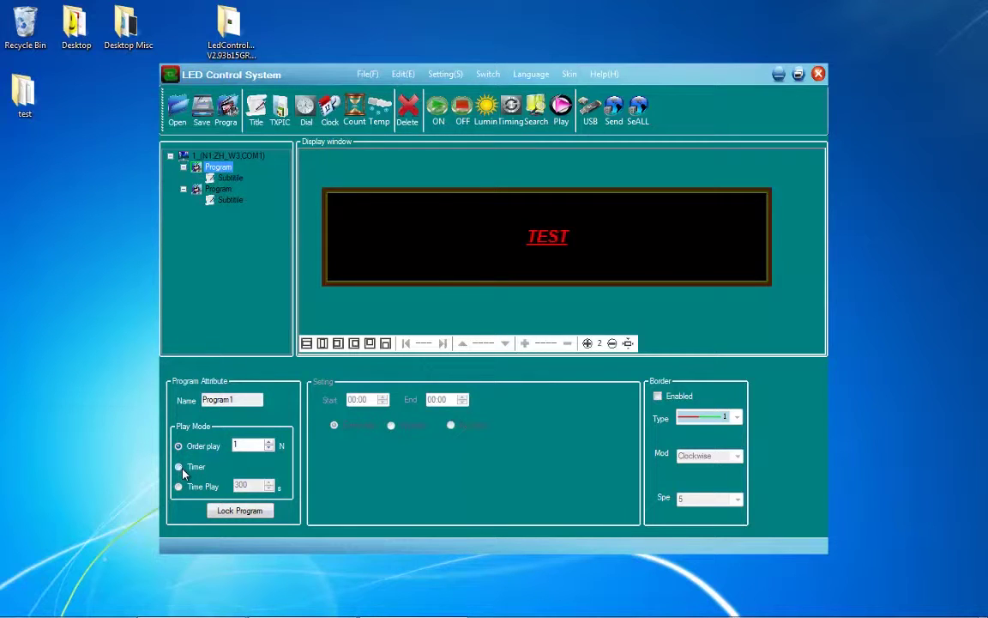
# - Set Program1 to play on Timer, scheduled By Date (01/01/2000 to 01/01/2060)
pyautogui.click(179, 468)
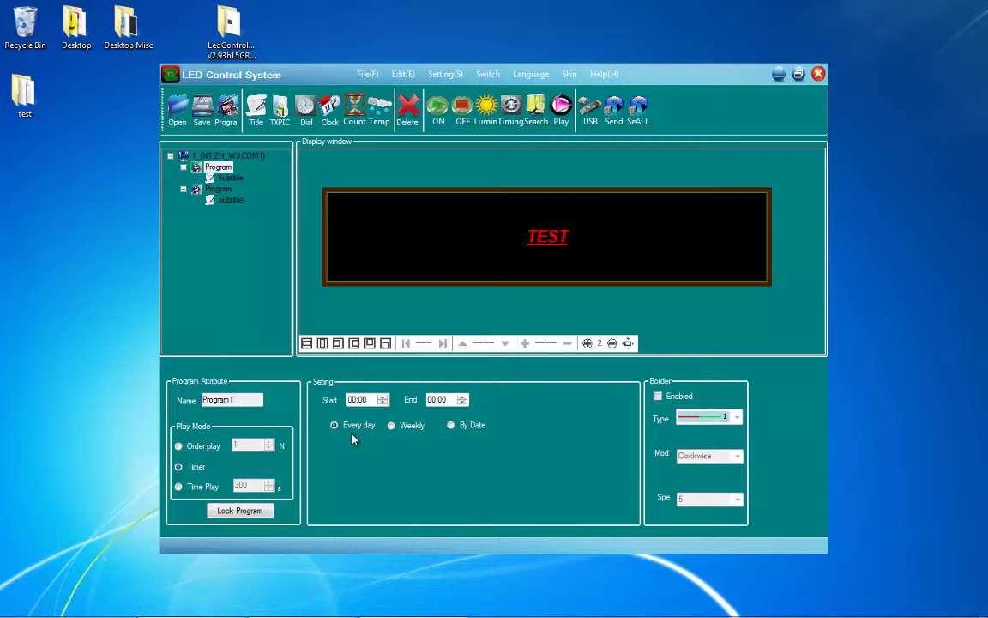
pyautogui.click(401, 426)
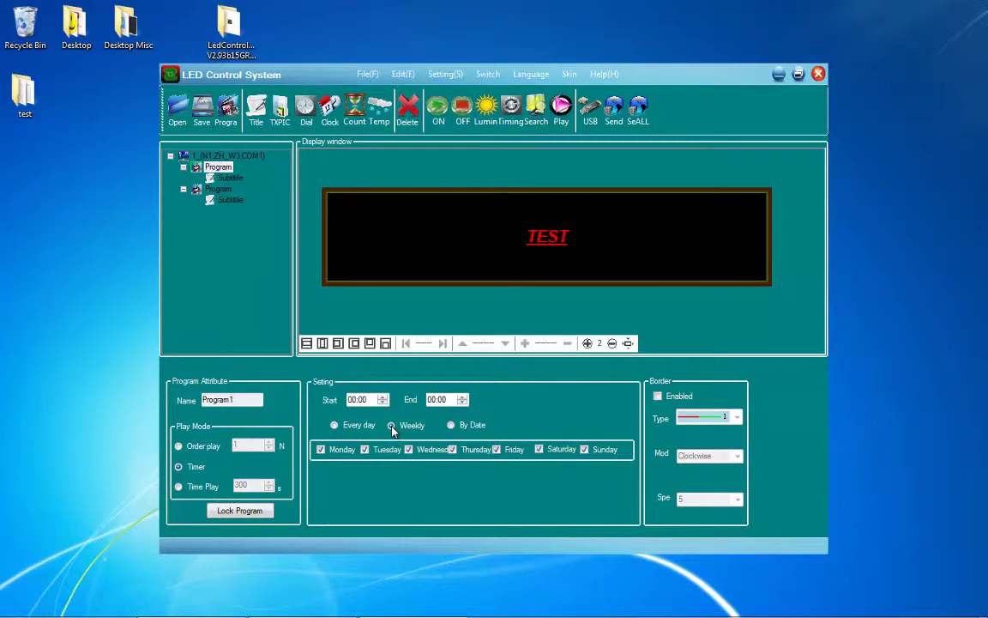
pyautogui.click(450, 426)
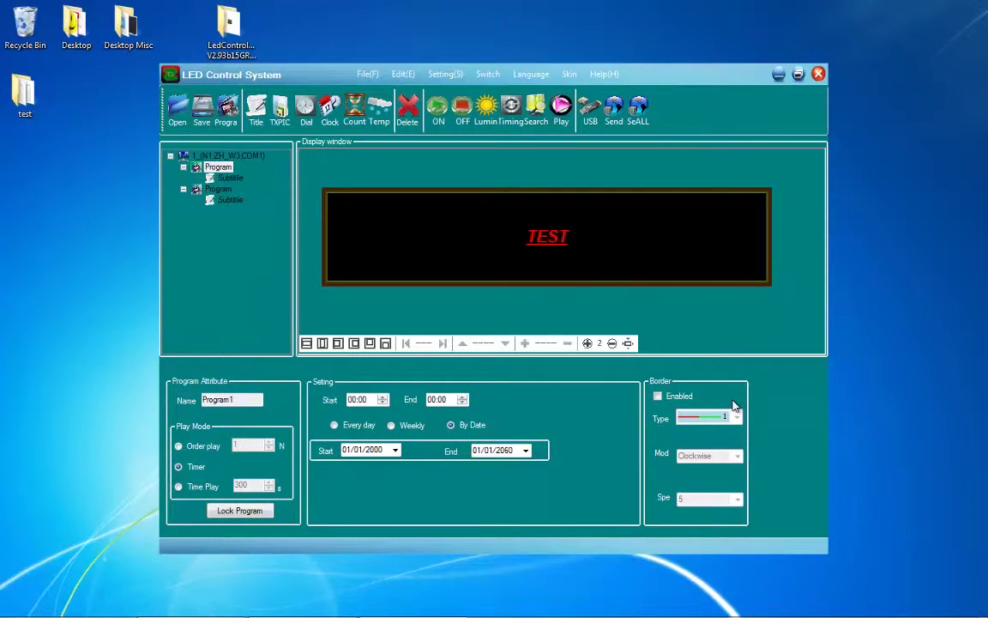
# - Dismiss the border overlap warning and delete the second program
pyautogui.click(659, 396)
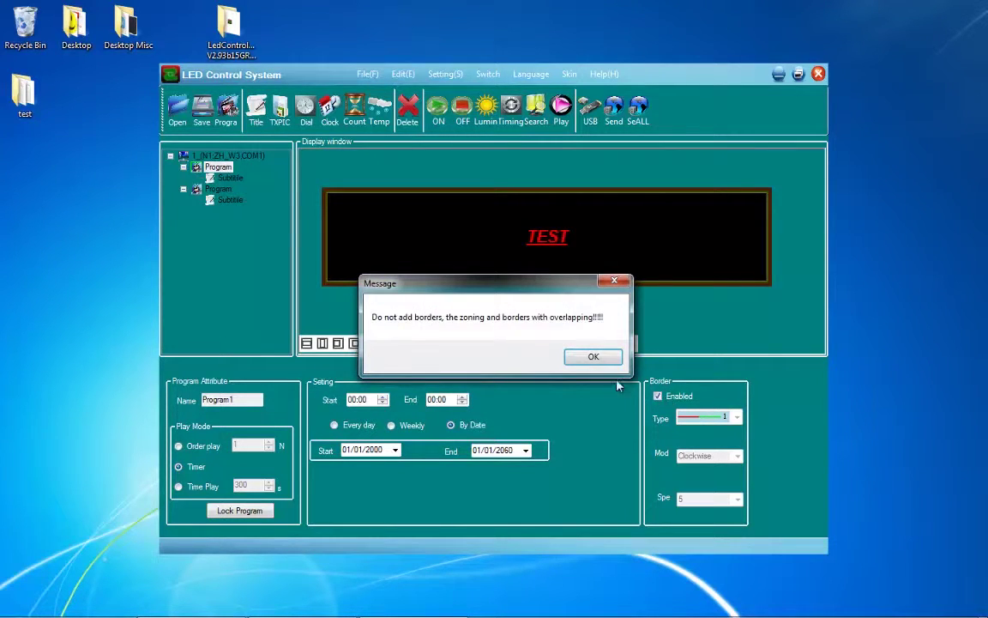
pyautogui.click(600, 364)
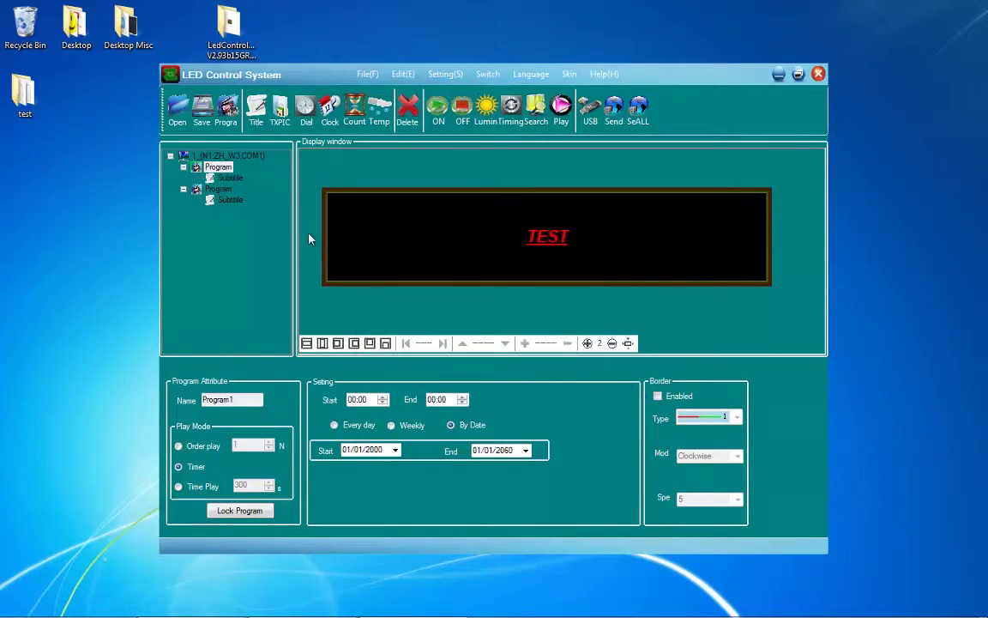
pyautogui.rightClick(230, 192)
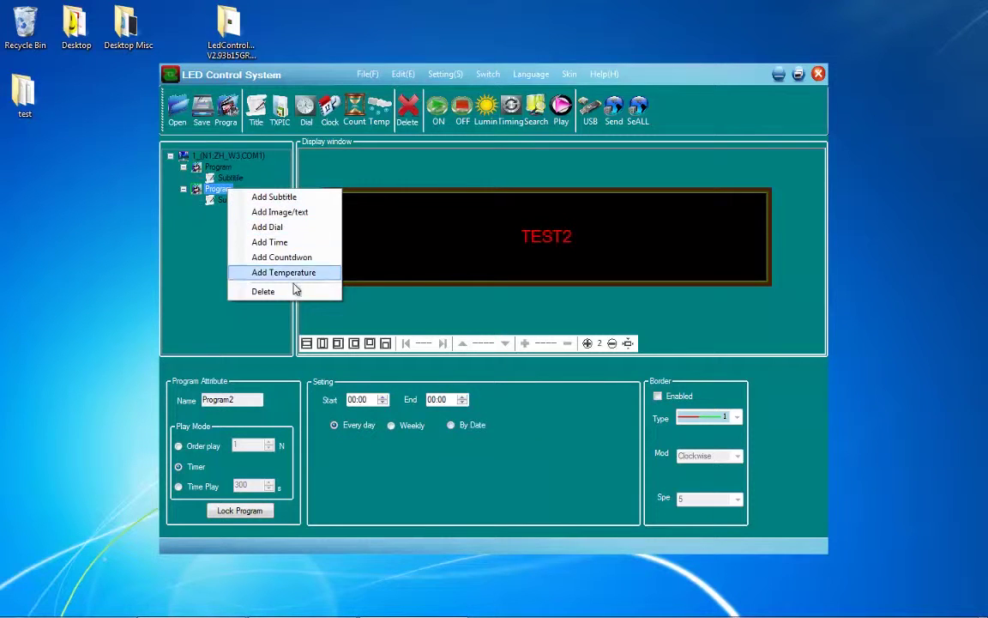
pyautogui.click(275, 266)
pyautogui.click(481, 361)
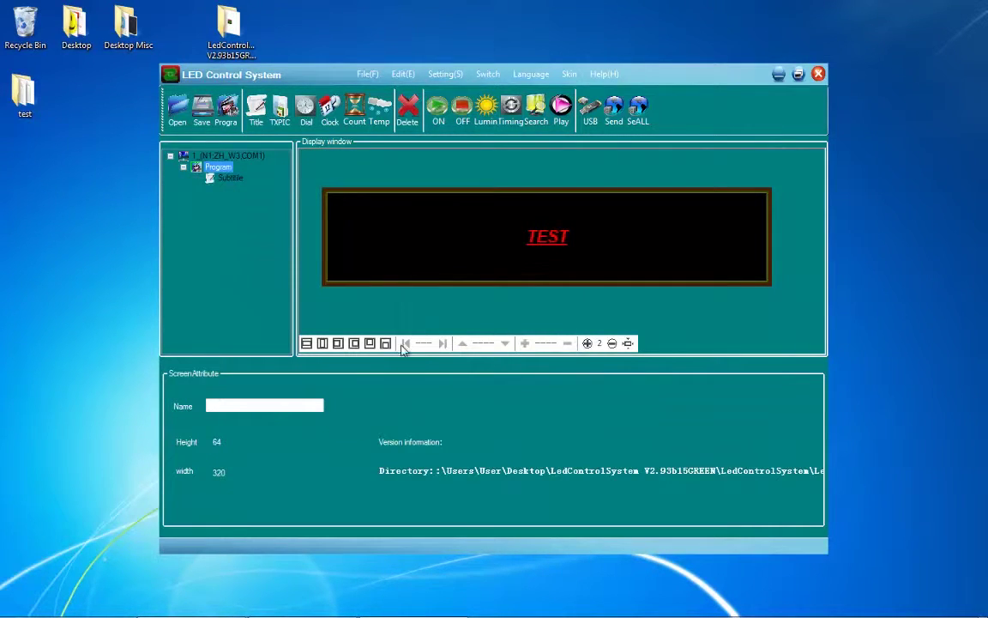
# - Enable a yellow dashed, clockwise-running border on the TEST subtitle, keeping the default speed
pyautogui.click(231, 178)
pyautogui.click(218, 155)
pyautogui.click(228, 178)
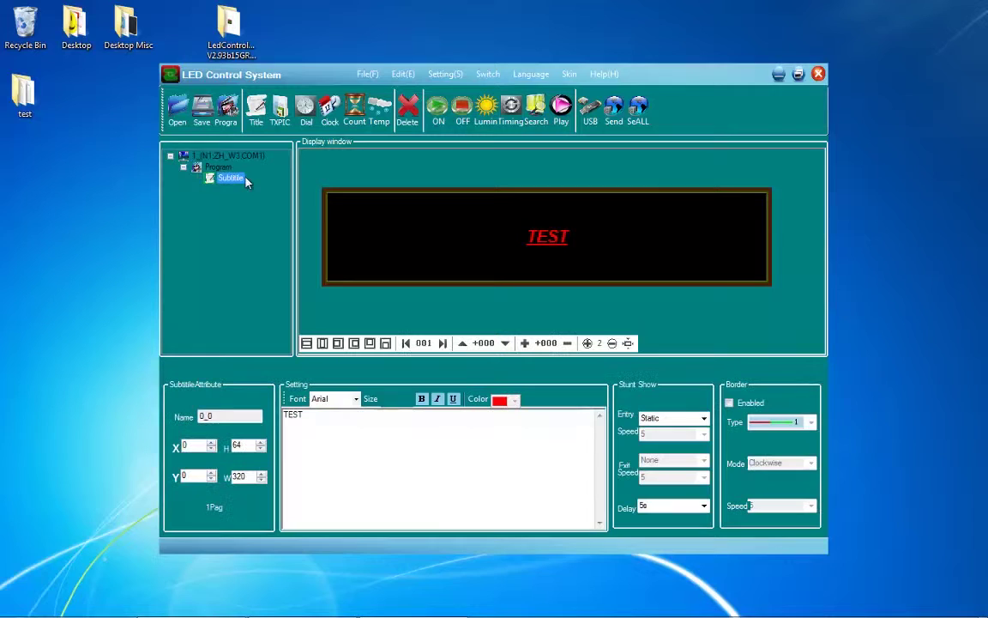
pyautogui.click(731, 403)
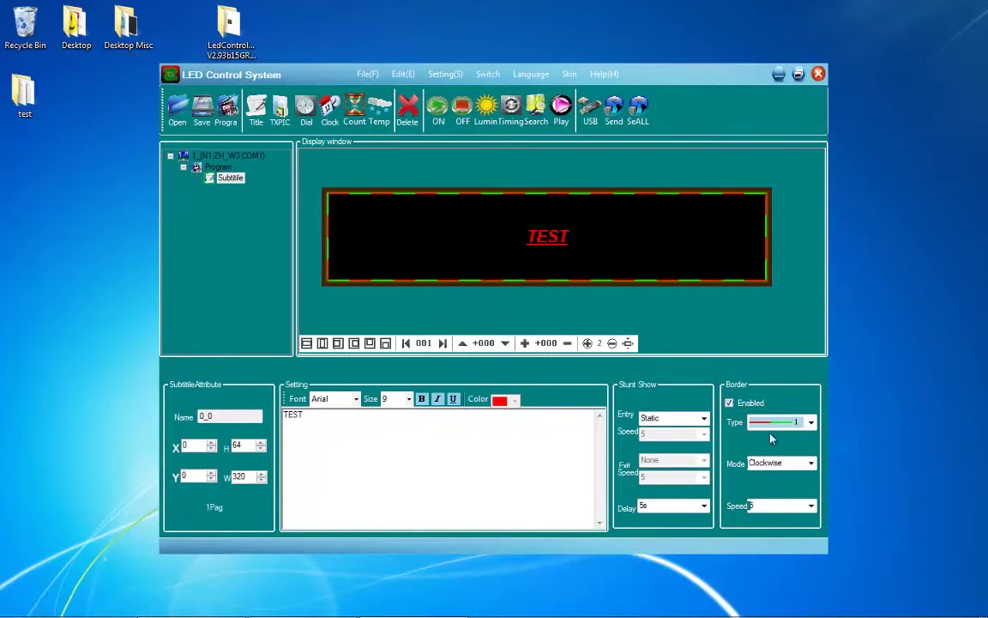
pyautogui.click(810, 422)
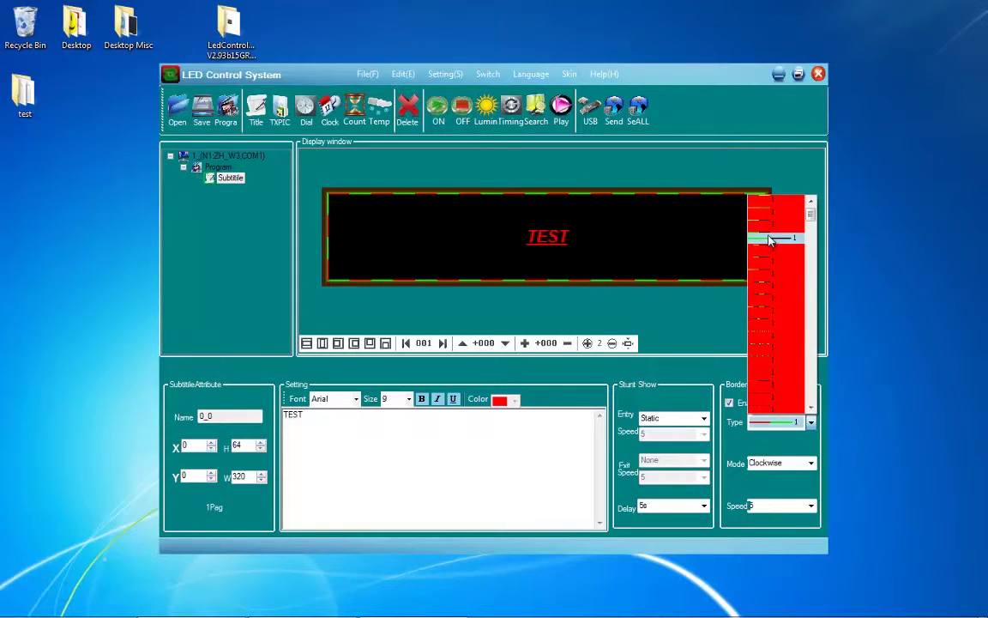
pyautogui.click(766, 288)
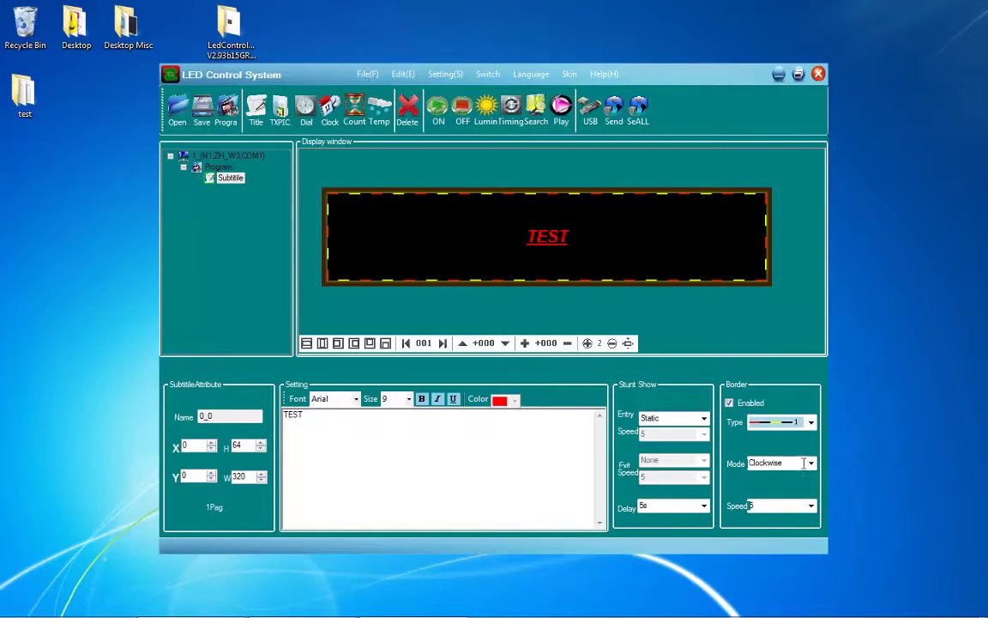
pyautogui.click(803, 464)
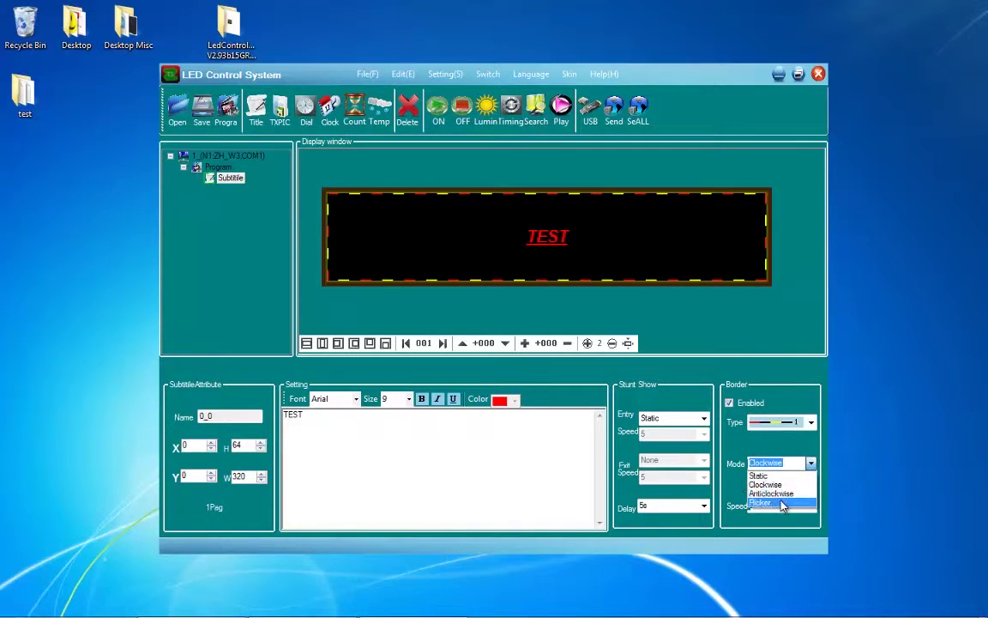
pyautogui.click(781, 446)
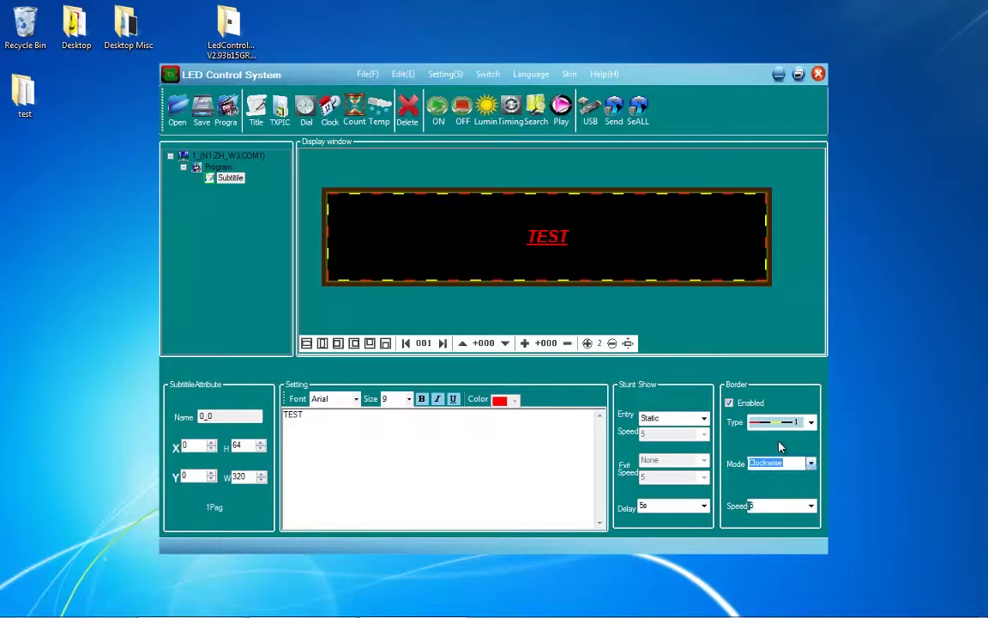
pyautogui.click(811, 505)
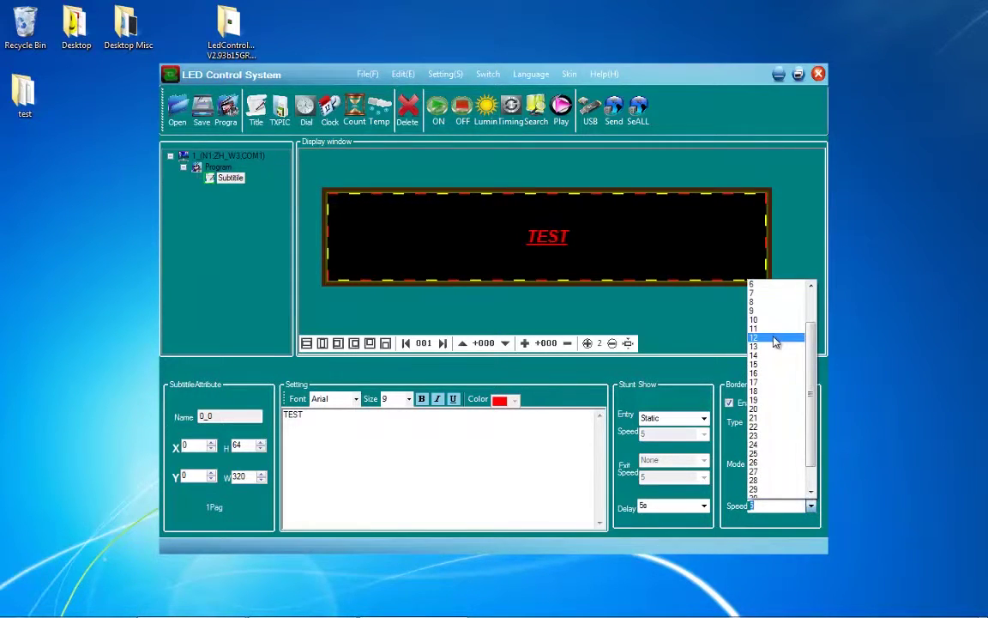
pyautogui.click(682, 341)
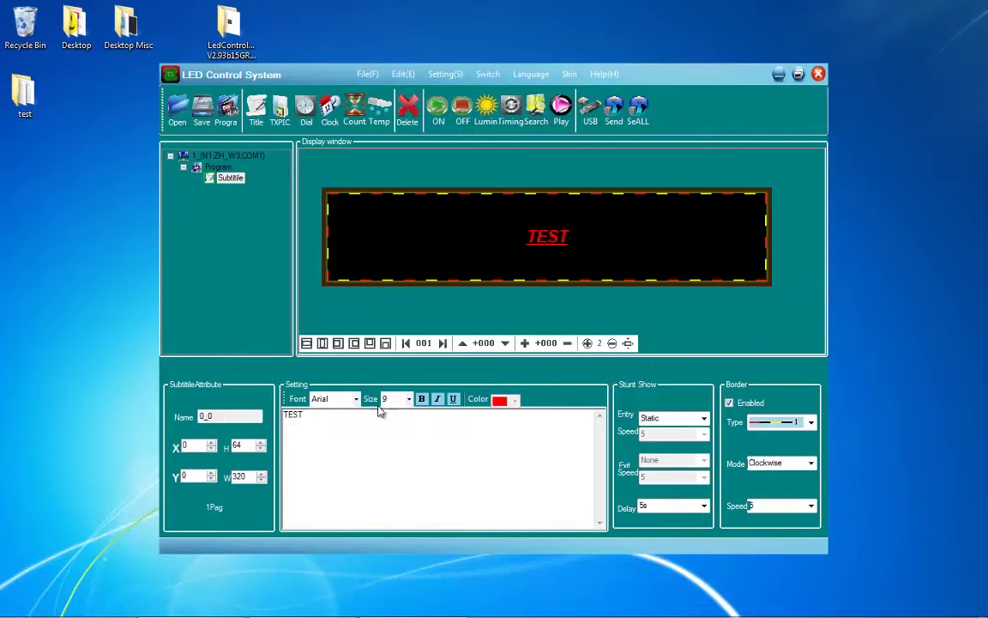
# - Raise the TEST font size through 20 and 26 to 36
pyautogui.click(409, 399)
pyautogui.click(398, 254)
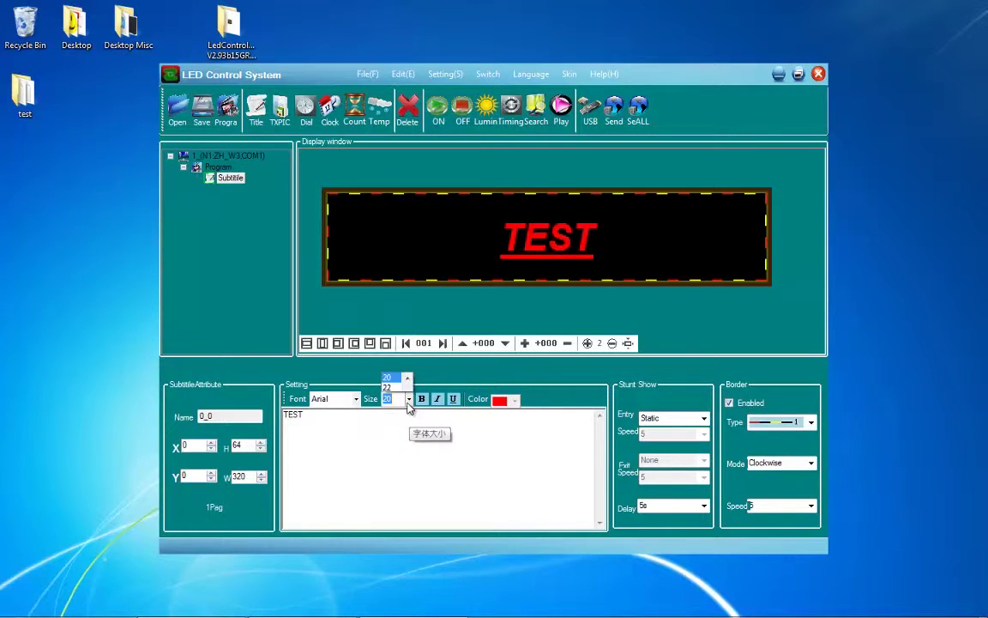
pyautogui.click(389, 215)
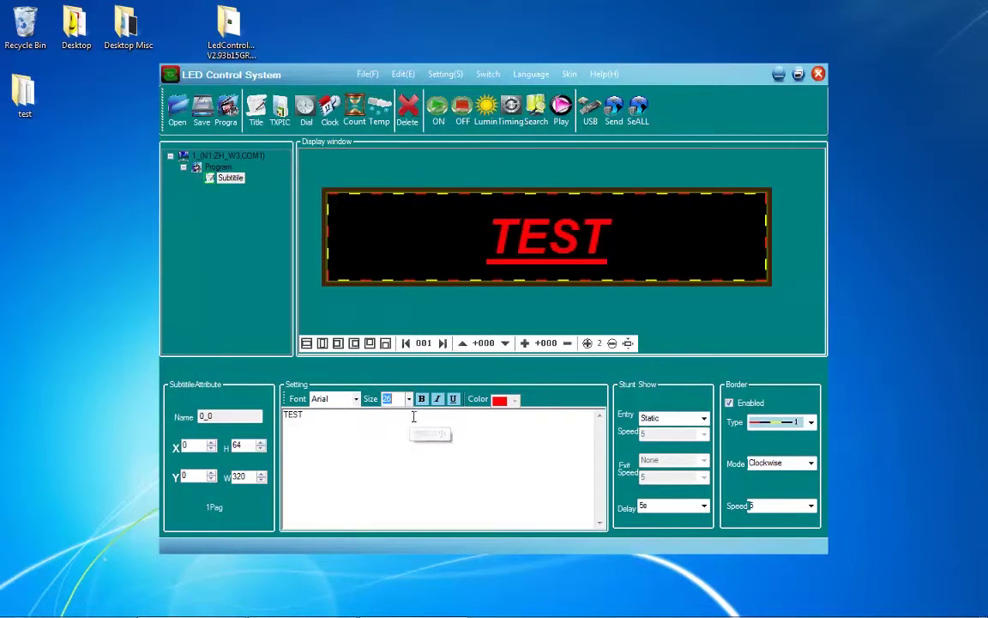
pyautogui.click(409, 399)
pyautogui.click(390, 210)
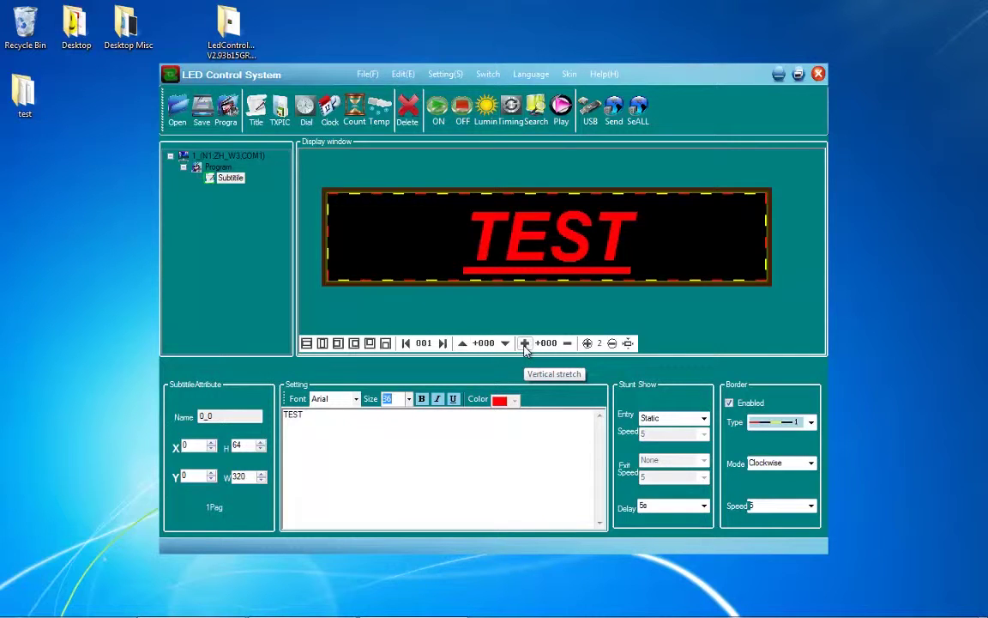
# - Try stretching TEST vertically, then compress it back to +000 normal height
pyautogui.click(524, 343)
pyautogui.click(524, 343)
pyautogui.click(525, 344)
pyautogui.click(524, 343)
pyautogui.click(524, 343)
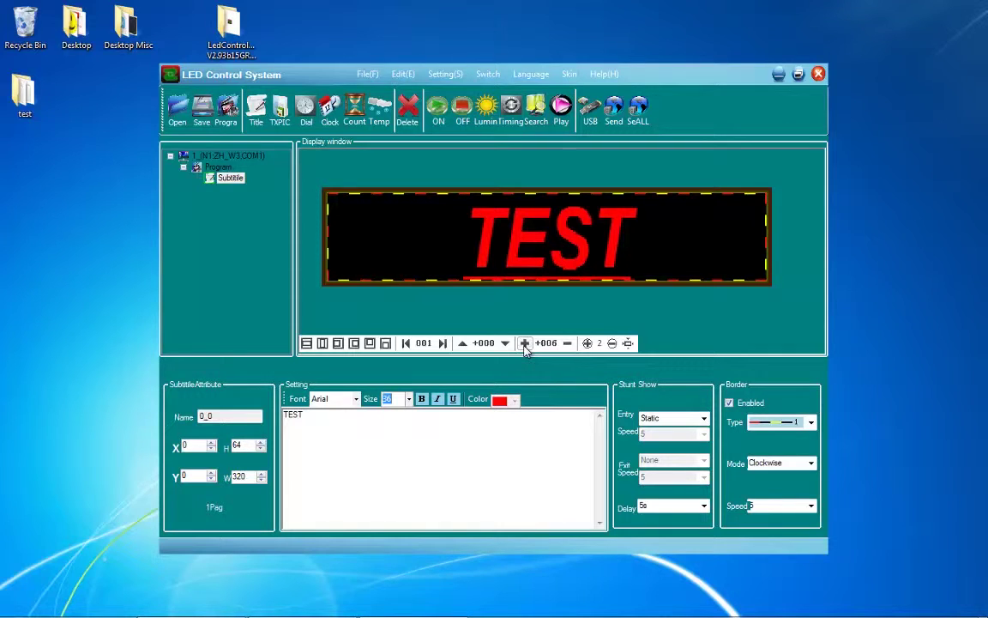
pyautogui.click(567, 343)
pyautogui.click(568, 343)
pyautogui.click(567, 343)
pyautogui.click(567, 343)
pyautogui.click(567, 343)
pyautogui.click(567, 343)
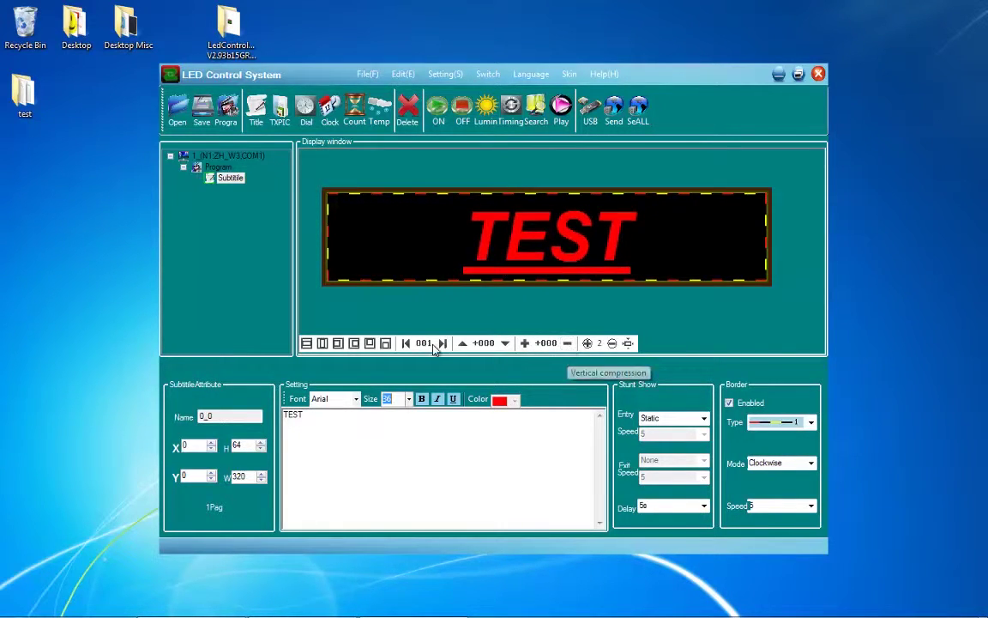
# - Zoom the sign preview to level 3 and scroll horizontally across the TEST lettering
pyautogui.click(587, 343)
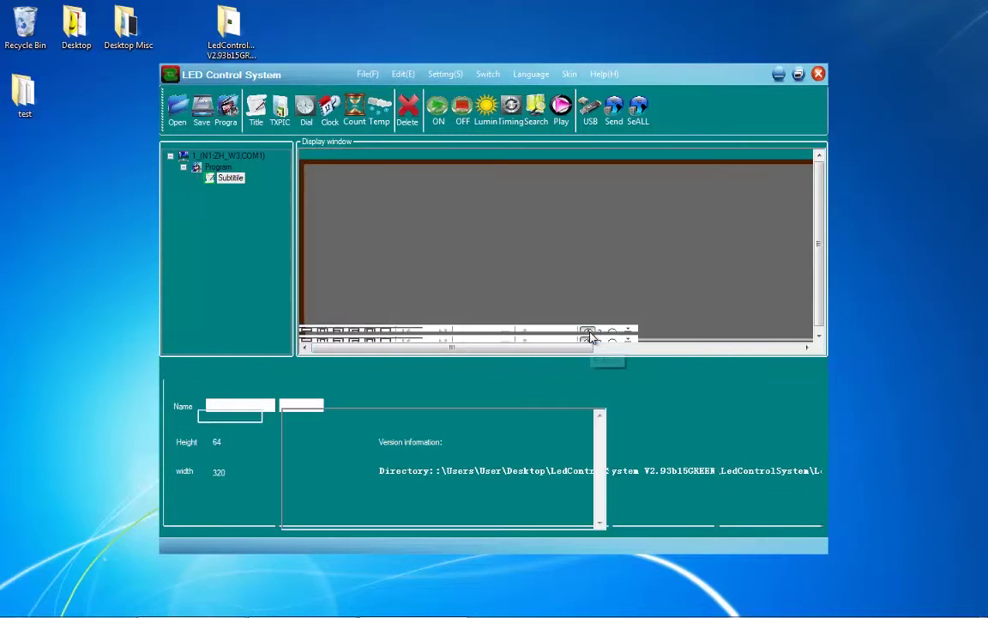
pyautogui.click(612, 334)
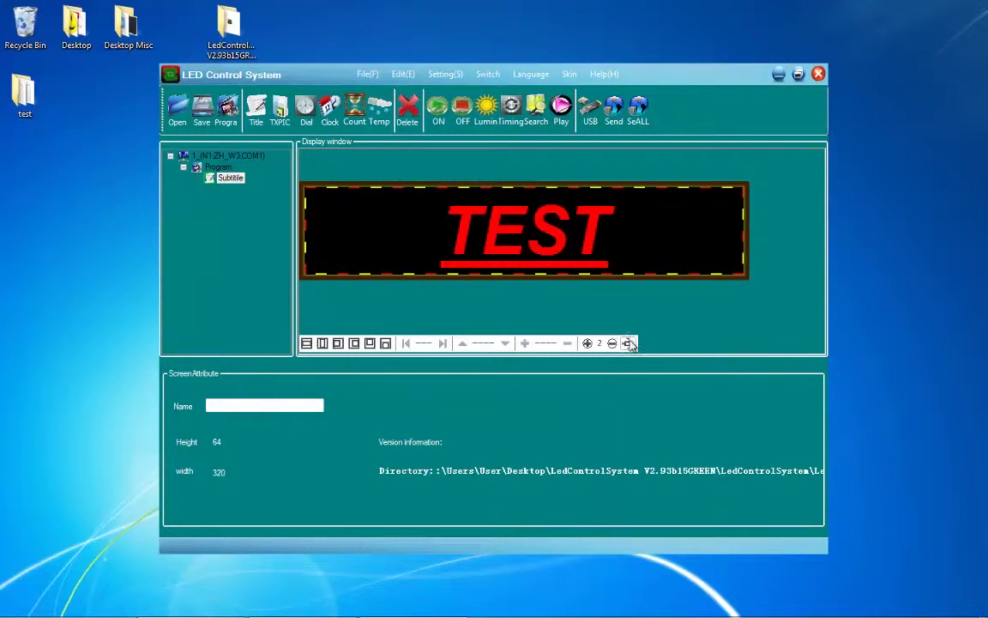
pyautogui.click(629, 343)
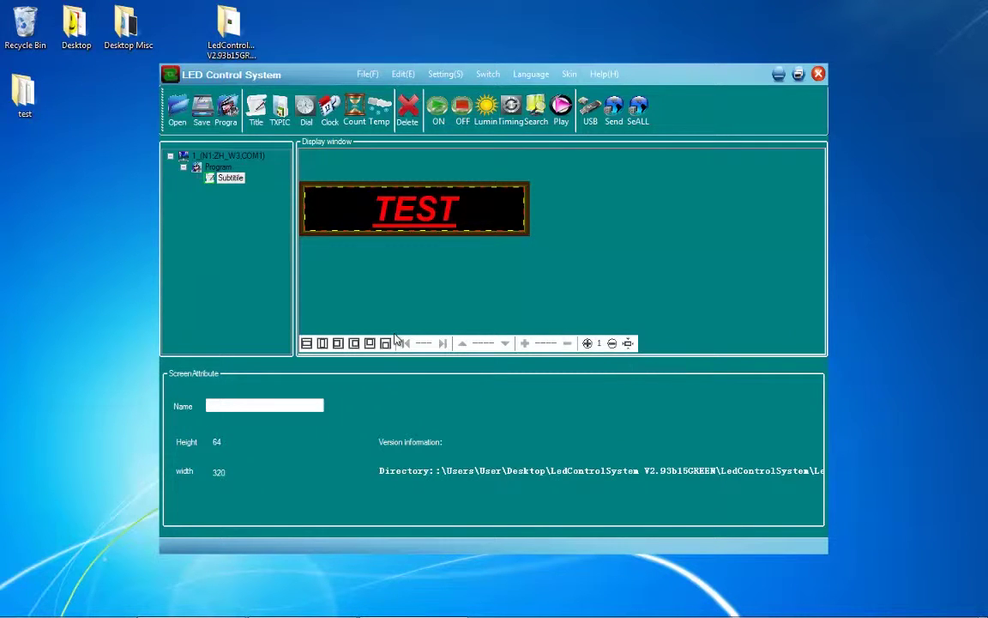
pyautogui.click(588, 343)
pyautogui.click(589, 343)
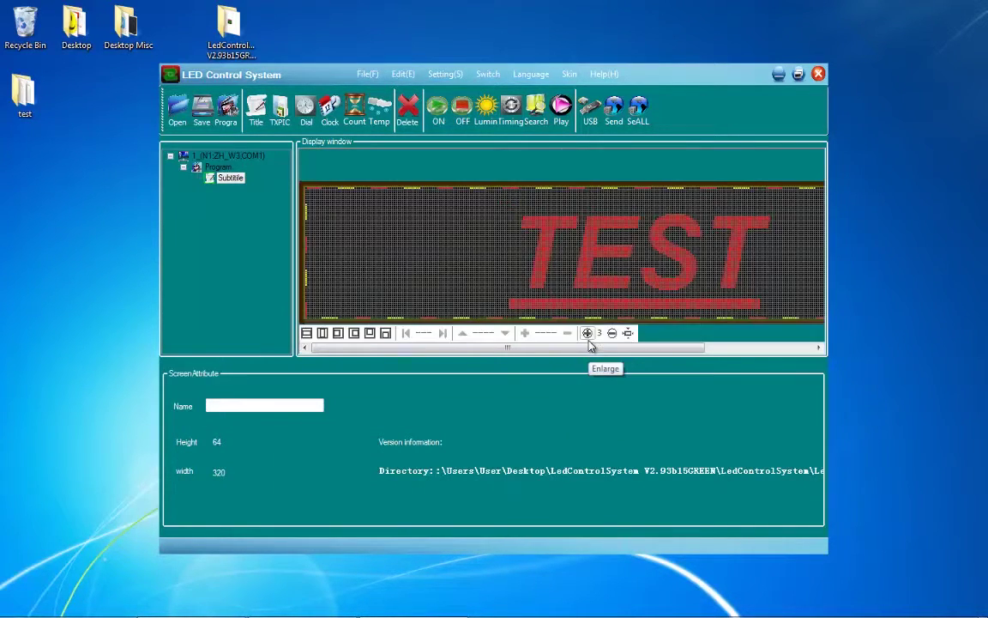
pyautogui.moveTo(635, 347); pyautogui.dragTo(678, 355)
# - Add a new program with an analog clock dial, enlarged to 64×64 at the left edge
pyautogui.click(216, 178)
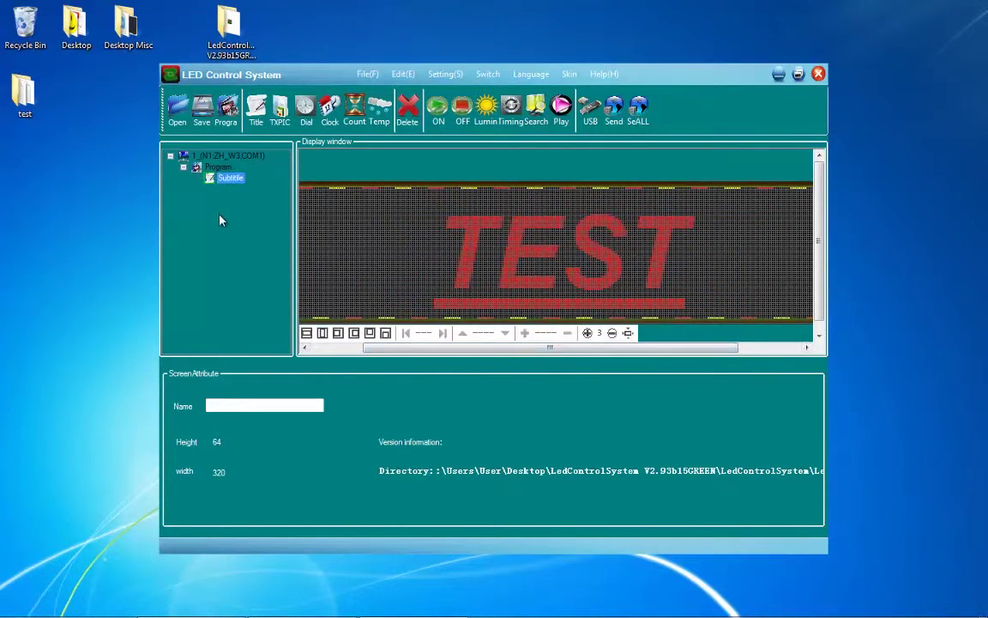
pyautogui.click(230, 118)
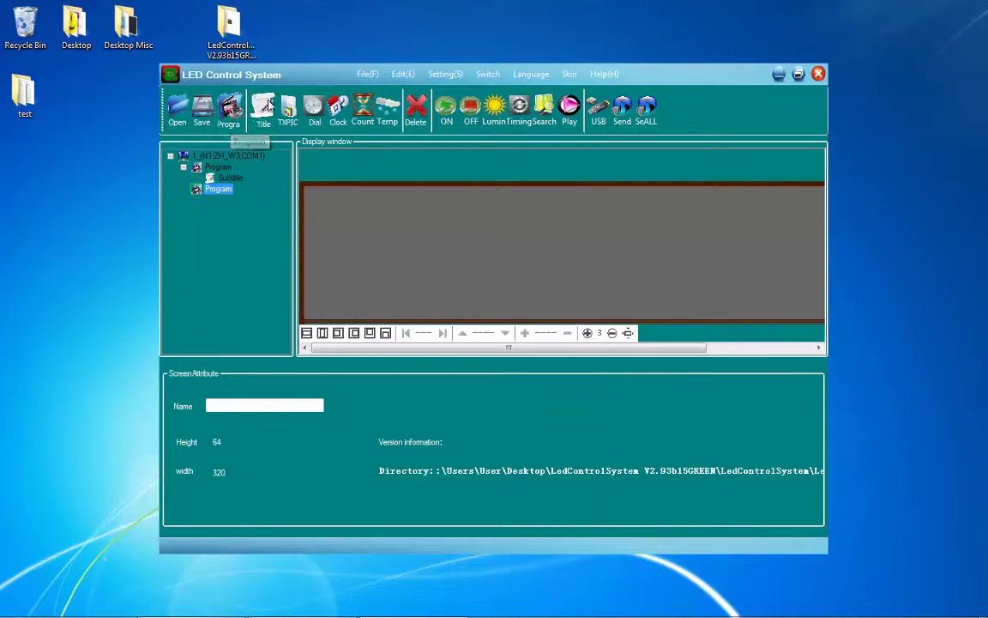
pyautogui.click(317, 114)
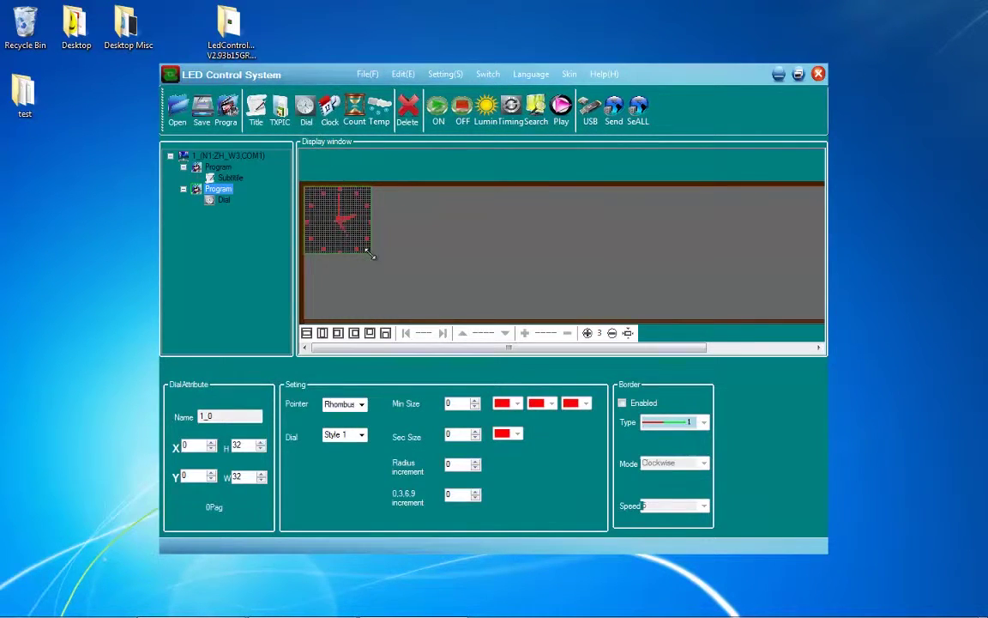
pyautogui.moveTo(371, 254); pyautogui.dragTo(468, 315)
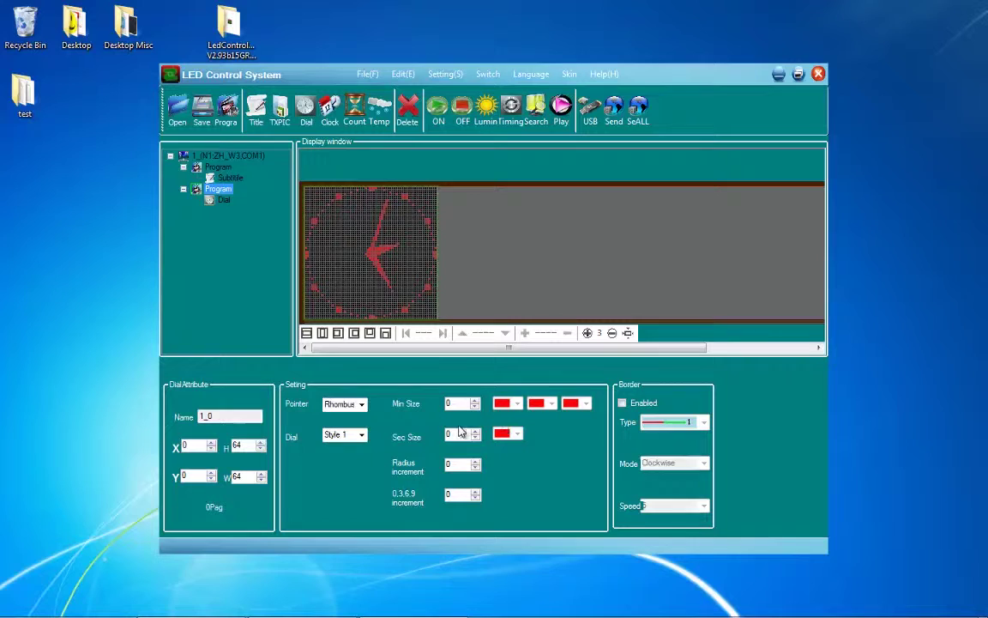
# - Set the clock's Pointer to Default and its Dial face to Style 2
pyautogui.click(361, 406)
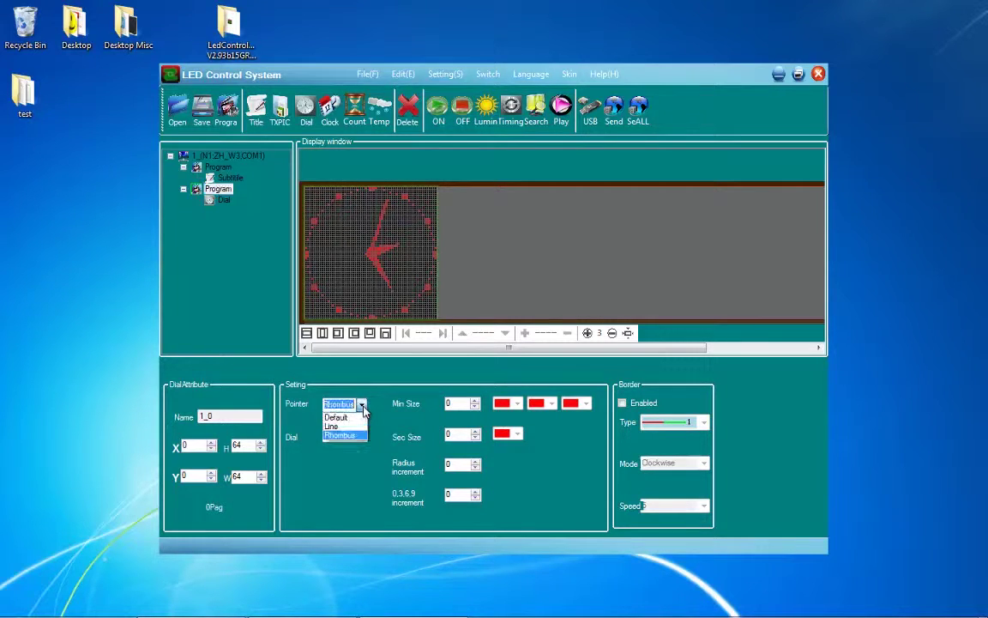
pyautogui.click(354, 419)
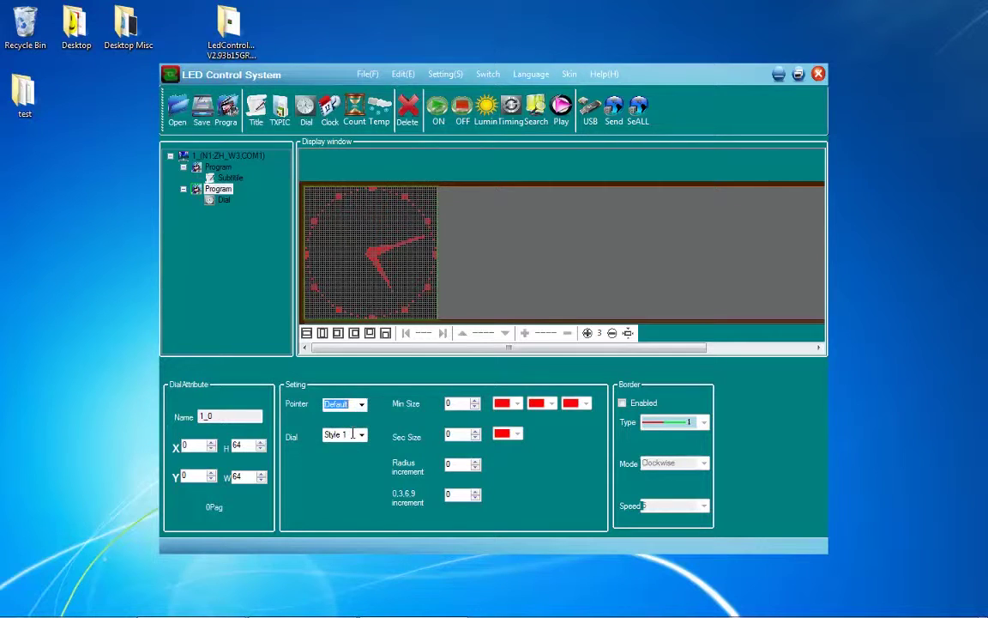
pyautogui.click(361, 435)
pyautogui.click(347, 466)
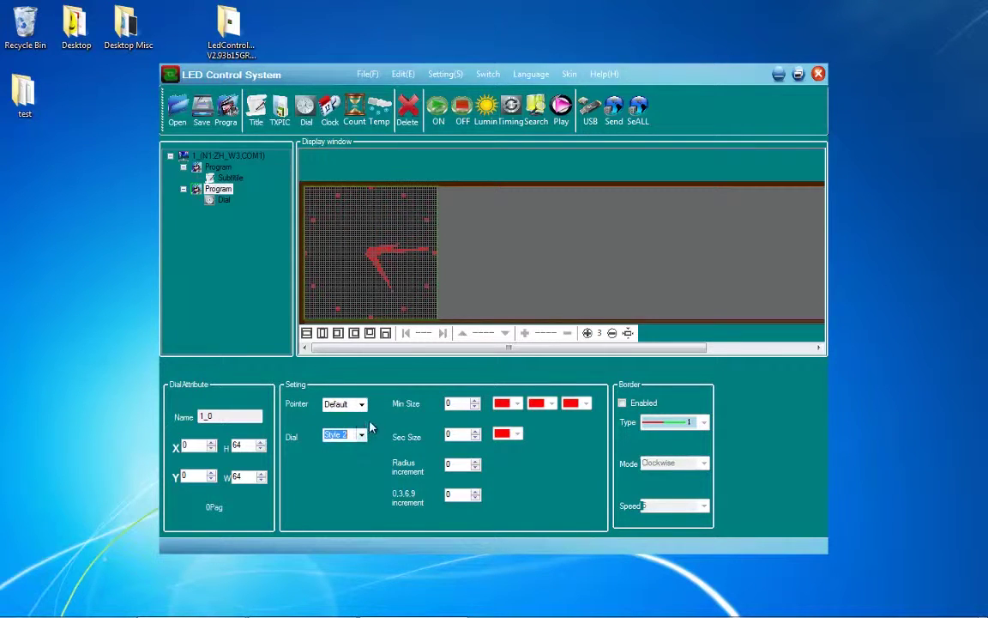
# - Set the dial's Min Size to 3 and Sec Size to 5
pyautogui.click(474, 401)
pyautogui.click(474, 401)
pyautogui.click(475, 400)
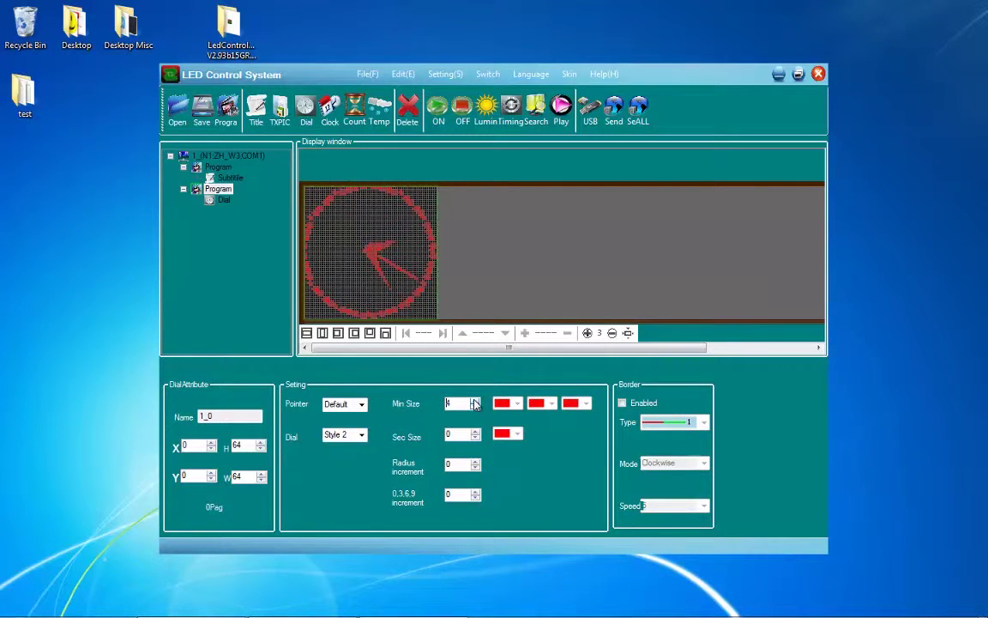
pyautogui.click(474, 400)
pyautogui.click(474, 407)
pyautogui.click(475, 407)
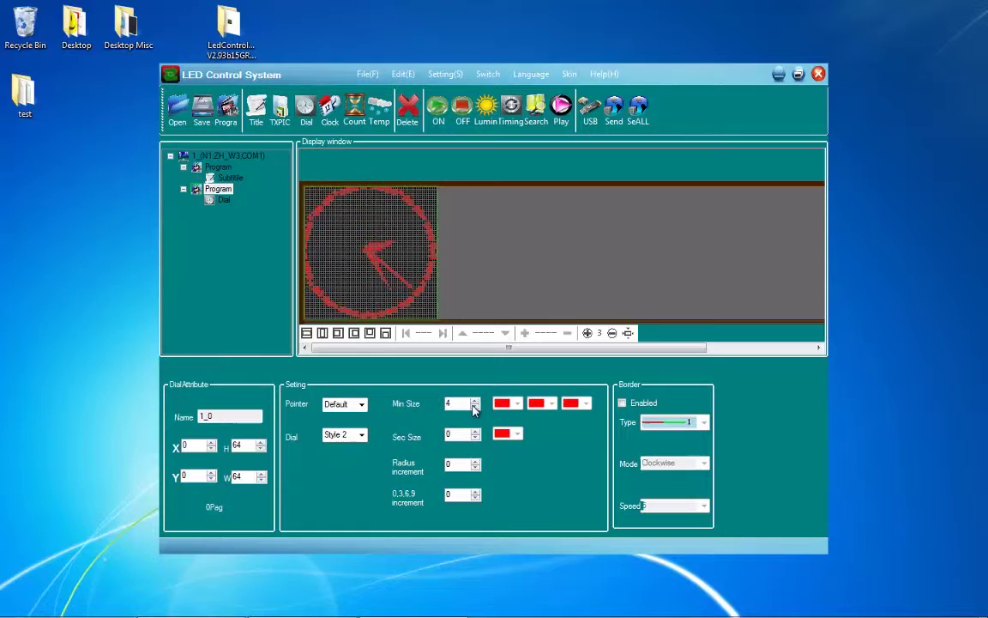
pyautogui.click(475, 407)
pyautogui.click(475, 431)
pyautogui.click(475, 430)
pyautogui.click(474, 431)
pyautogui.click(474, 431)
pyautogui.click(475, 430)
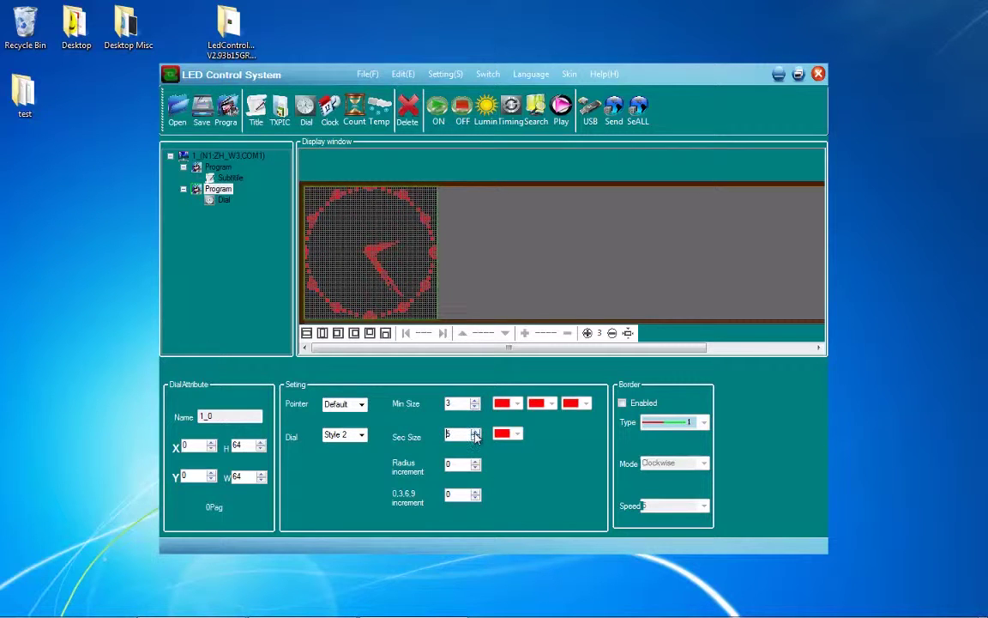
# - Set the Radius increment to 3 and the 0,3,6,9 increment to 1
pyautogui.click(474, 462)
pyautogui.click(474, 461)
pyautogui.click(475, 461)
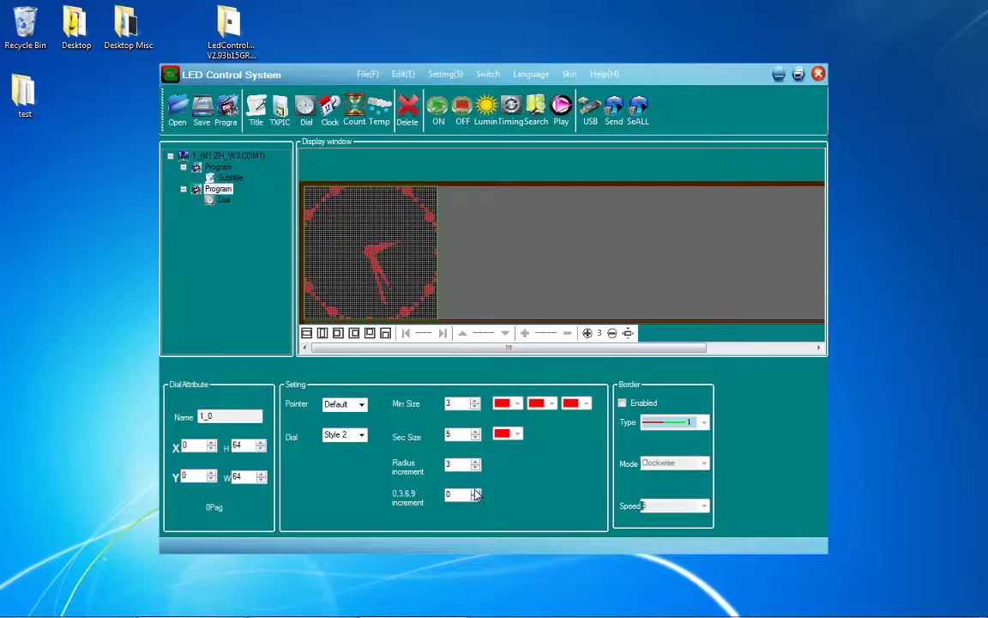
pyautogui.click(475, 492)
pyautogui.click(475, 492)
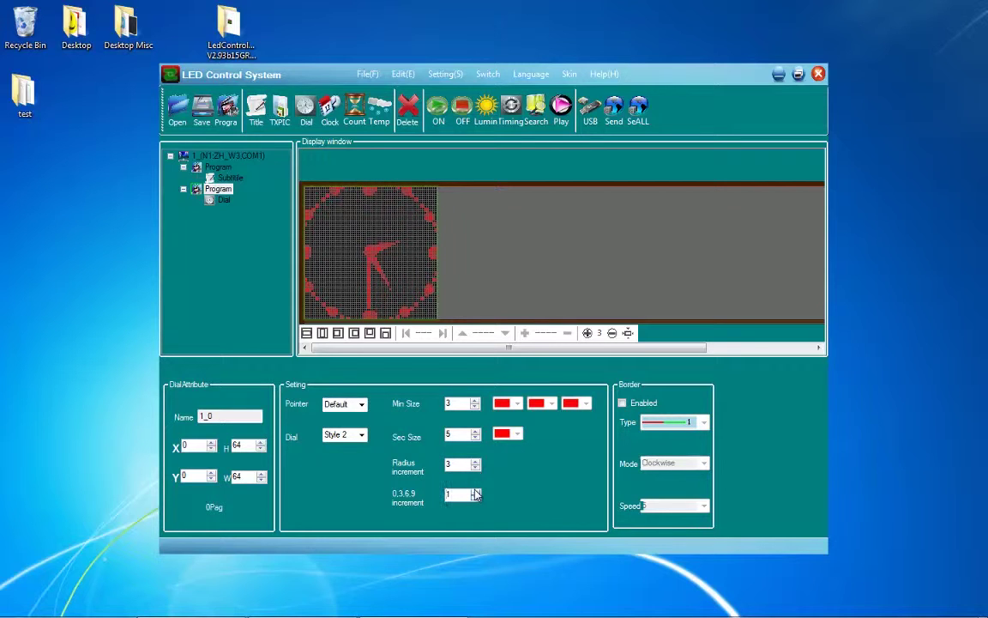
pyautogui.click(475, 492)
pyautogui.click(475, 492)
pyautogui.click(475, 491)
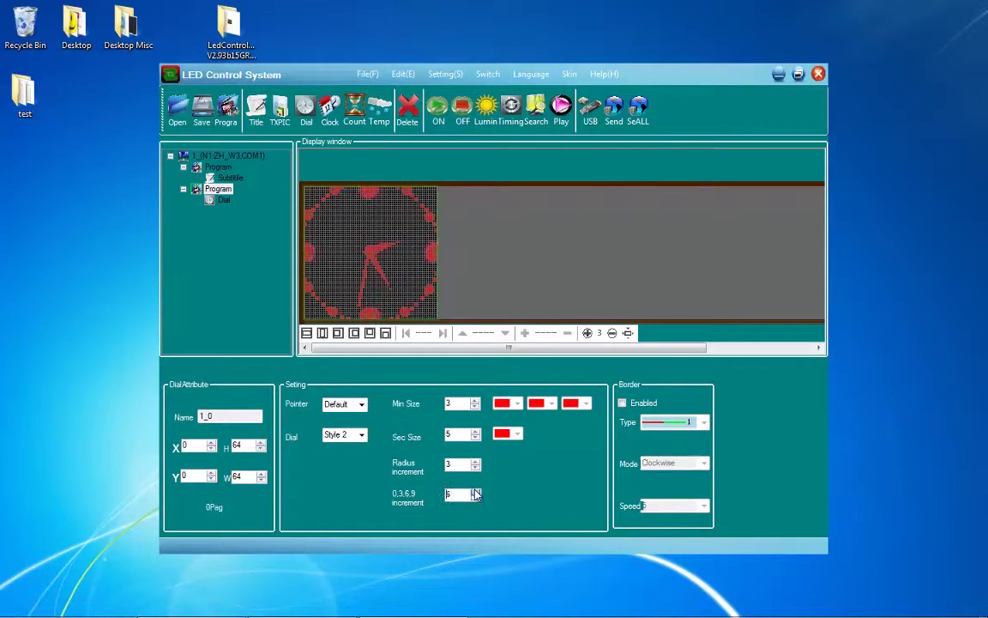
pyautogui.click(475, 492)
pyautogui.click(476, 492)
pyautogui.click(475, 499)
pyautogui.click(475, 499)
pyautogui.click(475, 500)
pyautogui.click(475, 499)
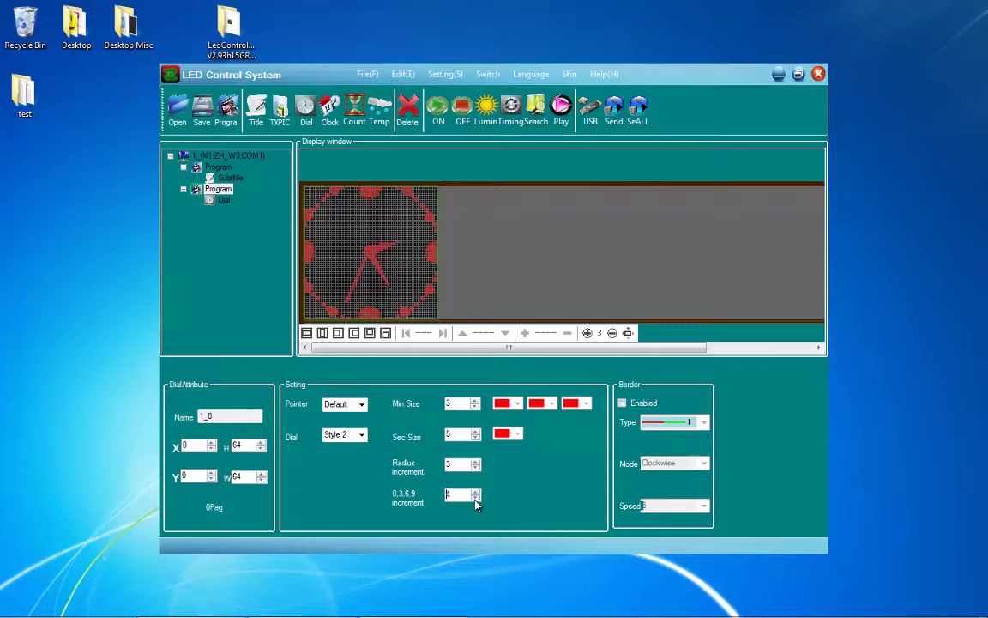
pyautogui.click(475, 499)
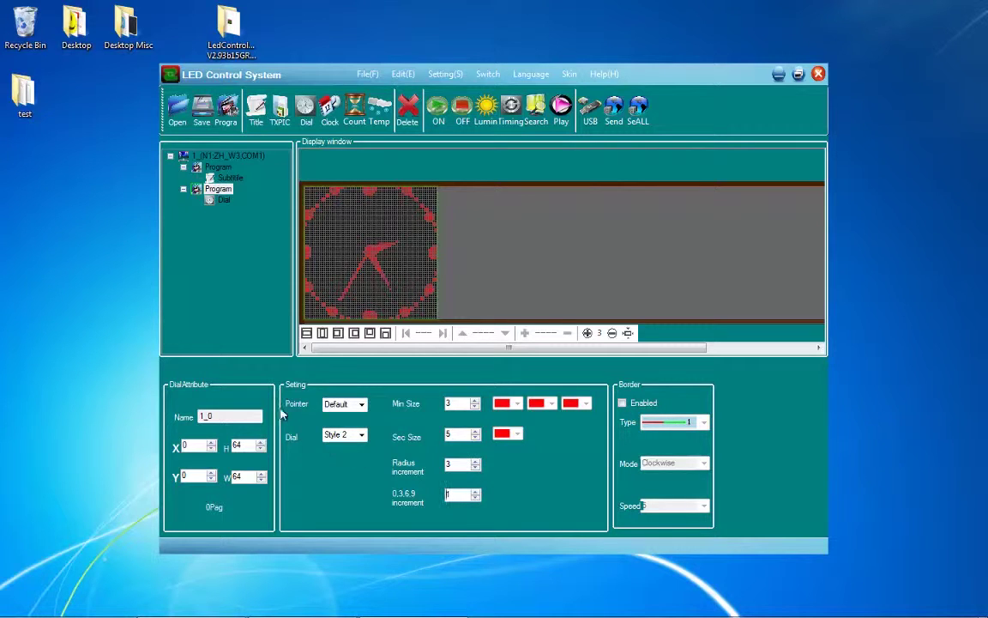
# - Delete the second program holding the clock dial, confirming with Yes
pyautogui.click(221, 225)
pyautogui.click(409, 107)
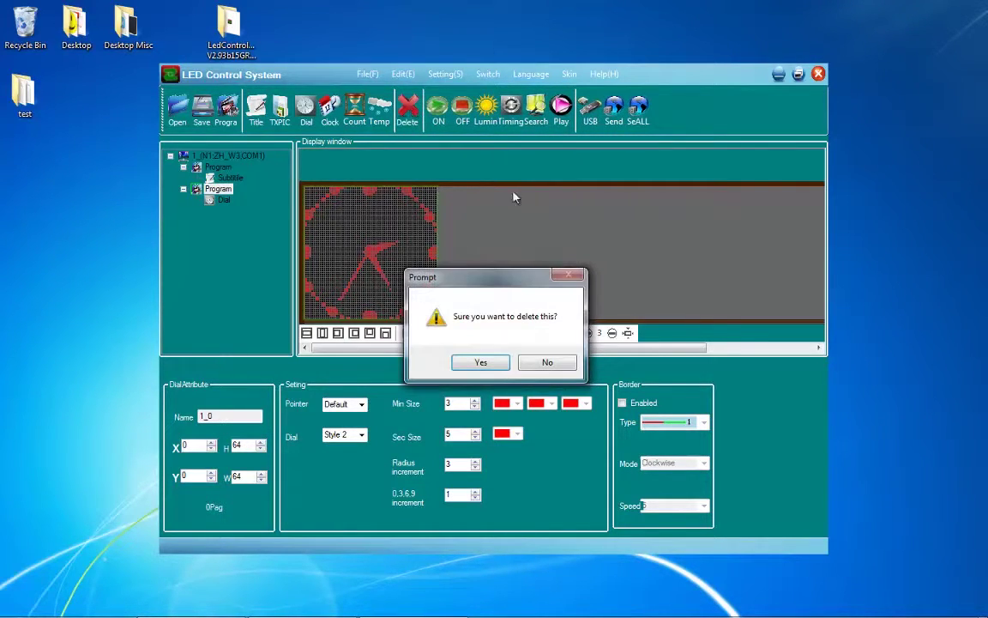
pyautogui.click(479, 362)
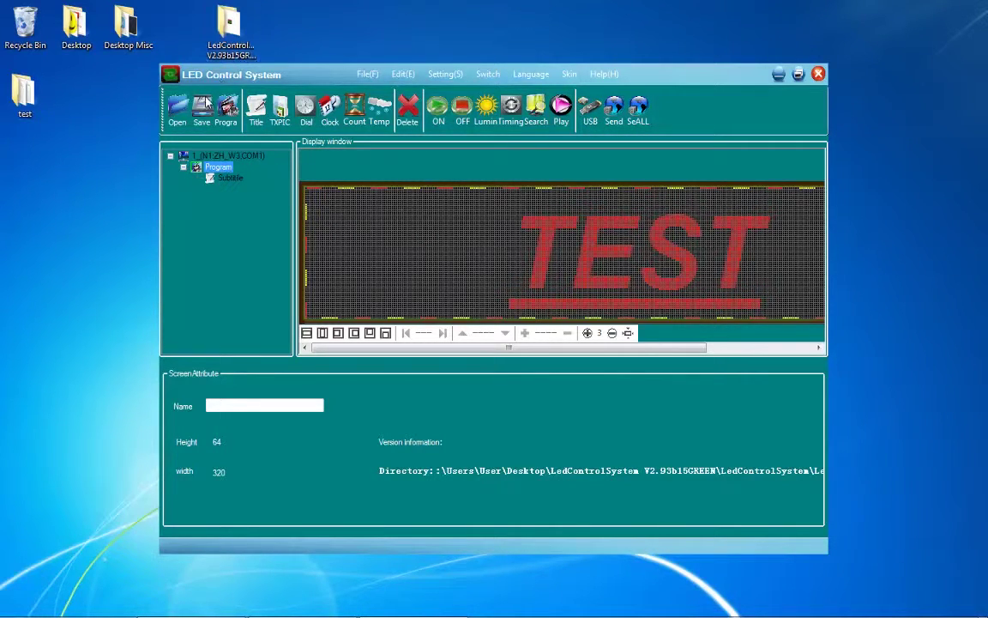
# - Save the project to the Desktop test folder and acknowledge the test.ledprj already-exists notice
pyautogui.click(206, 104)
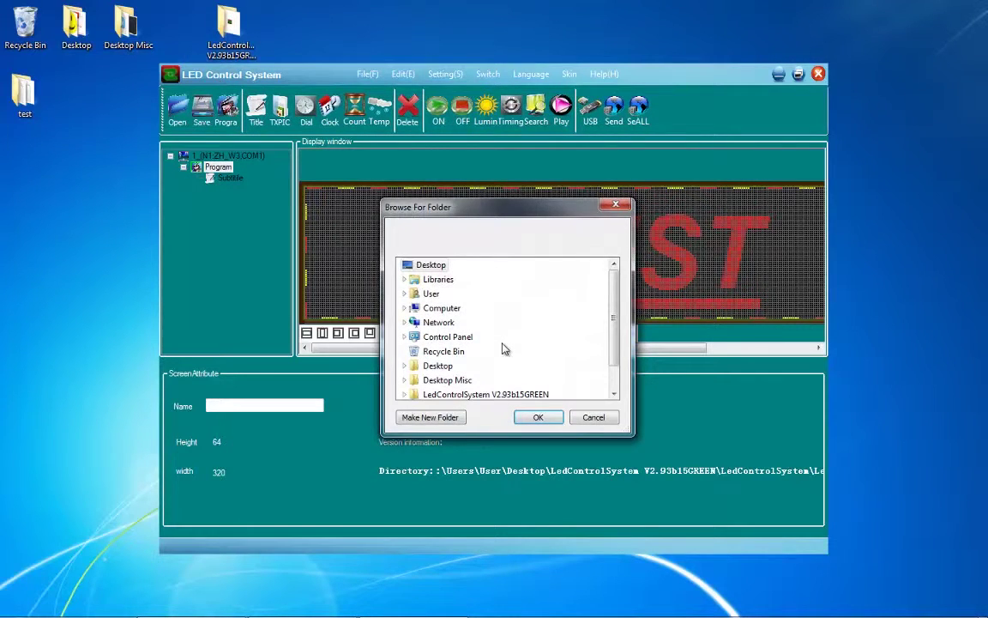
pyautogui.click(533, 418)
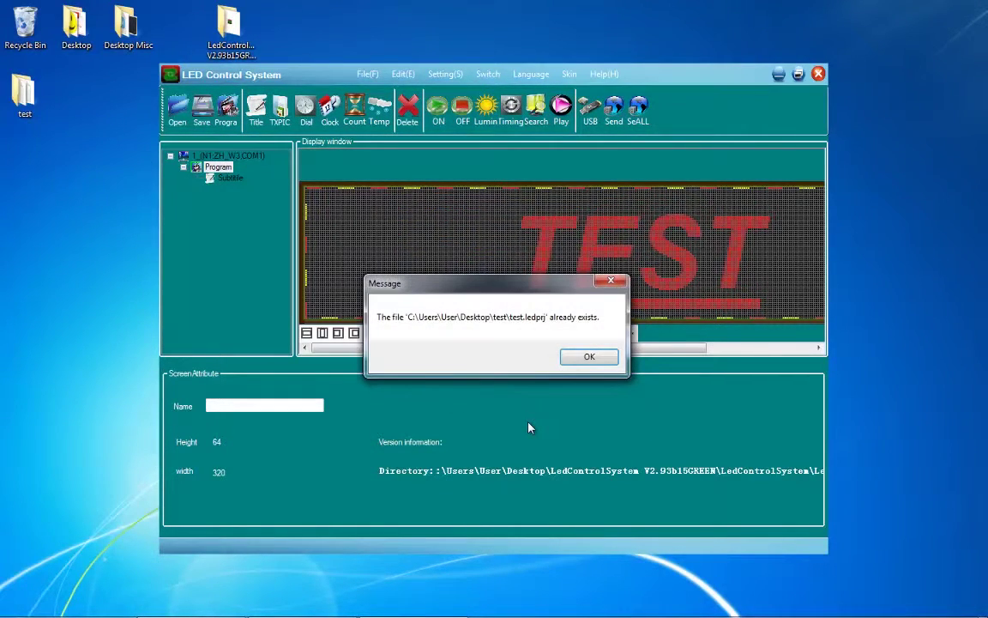
pyautogui.click(579, 361)
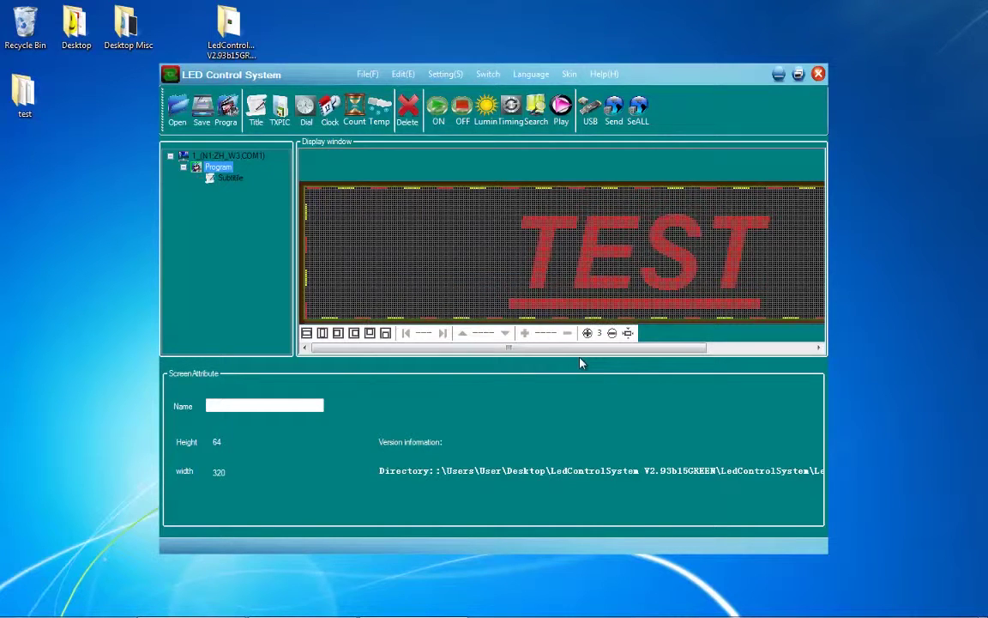